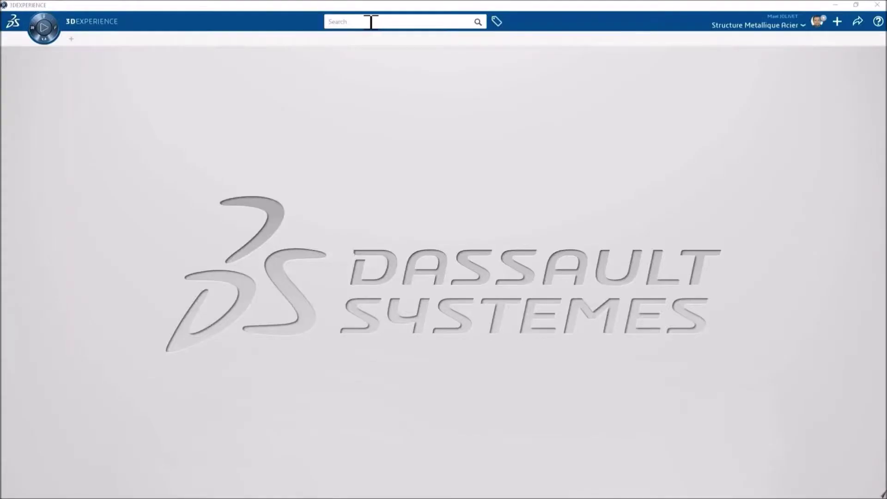
- Search for "steel boat sfd" and open the STEEL BOAT SFD physical product
click(373, 21)
click(354, 36)
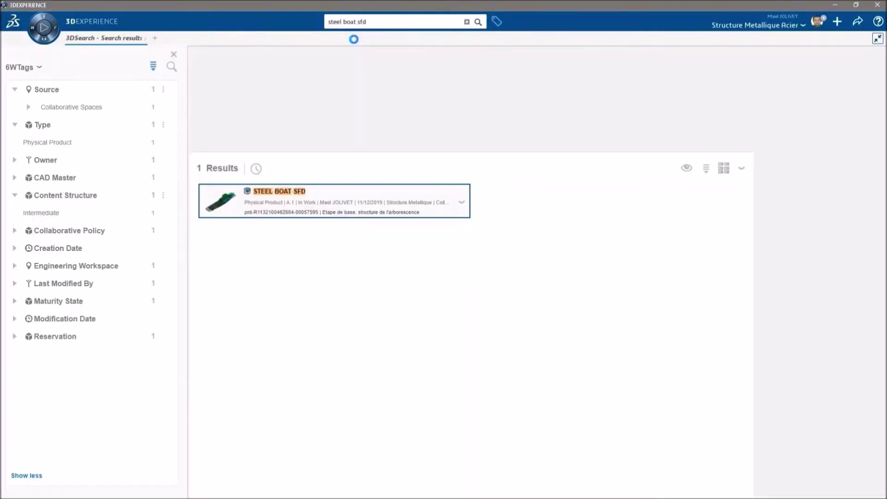
click(414, 103)
right_click(430, 172)
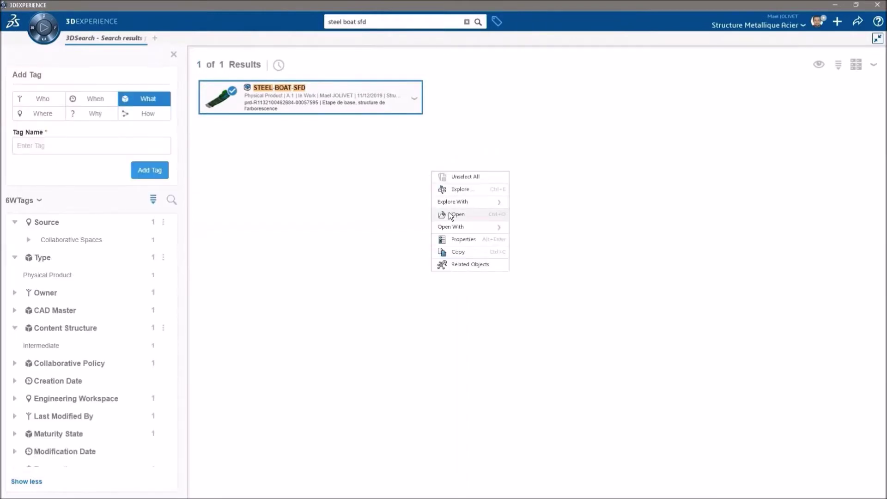
click(451, 214)
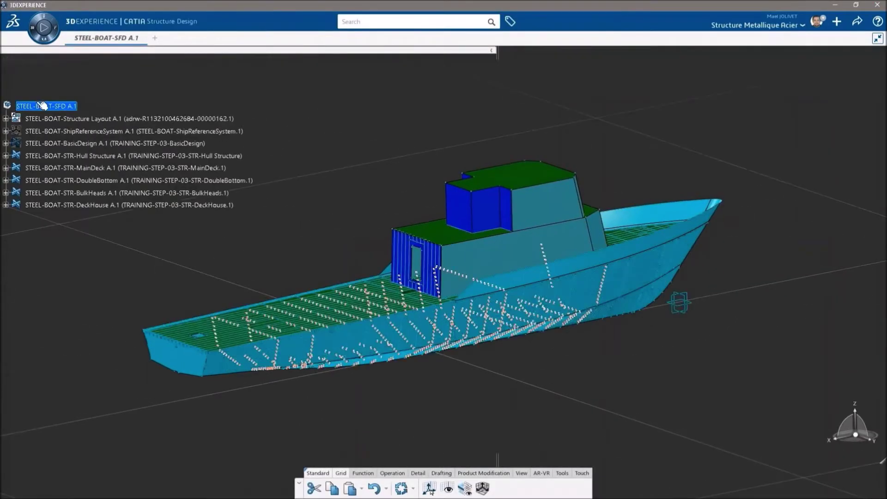
- Switch the root product STEEL-BOAT-SFD A.1 to edit mode
right_click(48, 107)
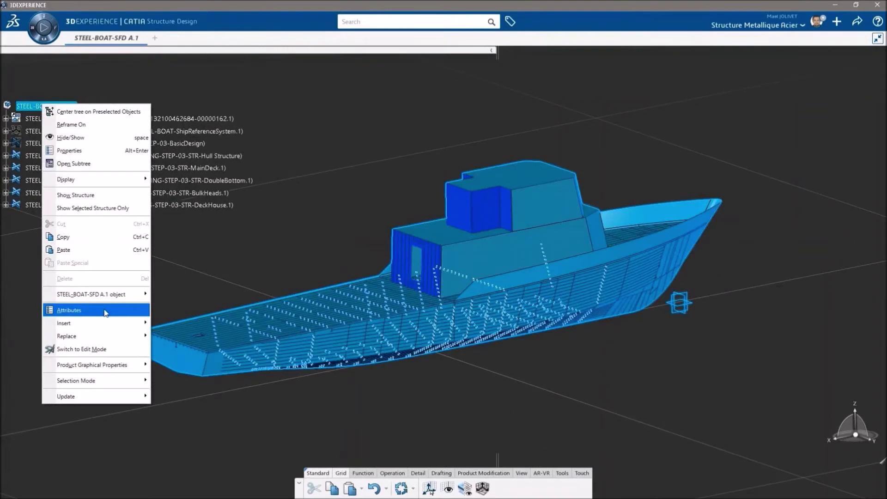
click(100, 349)
key(Return)
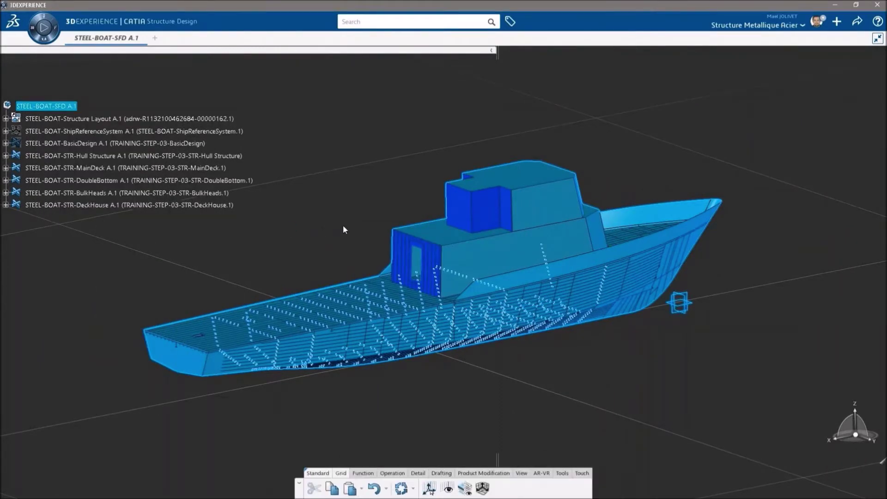
- Hide all deck panels of the ship structure using the Dynamic Visu Assistant
middle_drag(455, 242, 460, 356)
click(465, 488)
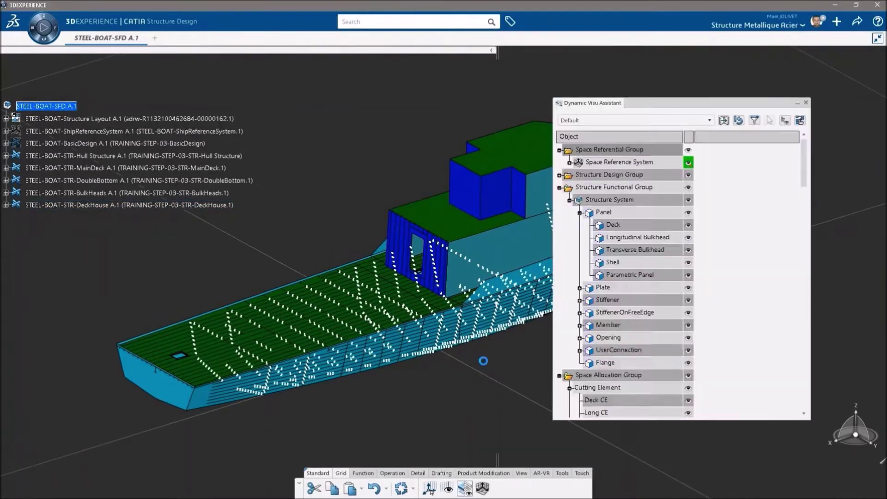
scroll(384, 353, up, 3)
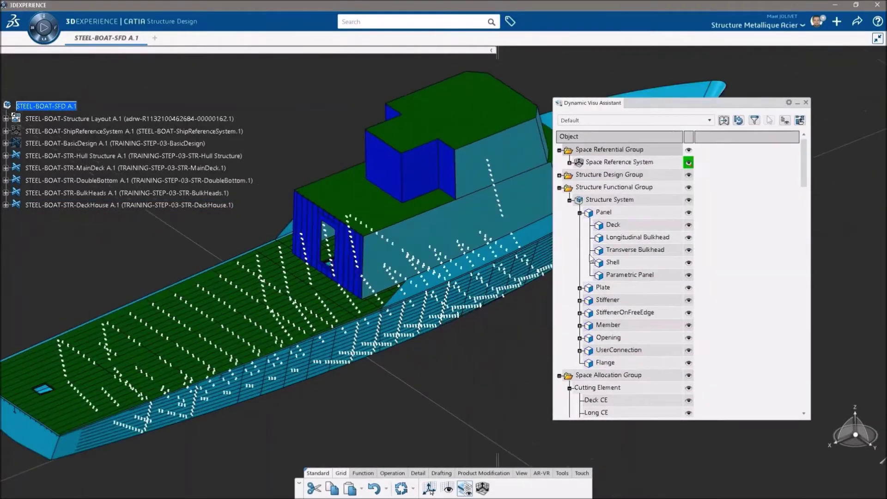
click(689, 225)
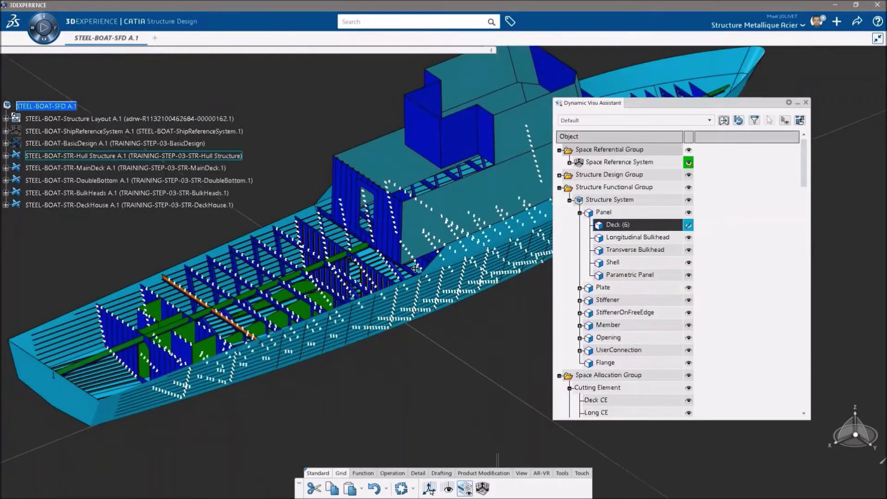
- Examine the boat's internal structure, temporarily hiding the longitudinal bulkheads and the shell panels
scroll(457, 282, up, 3)
mouse_move(458, 282)
middle_down()
mouse_move(475, 287)
mouse_move(481, 304)
mouse_move(463, 289)
middle_up()
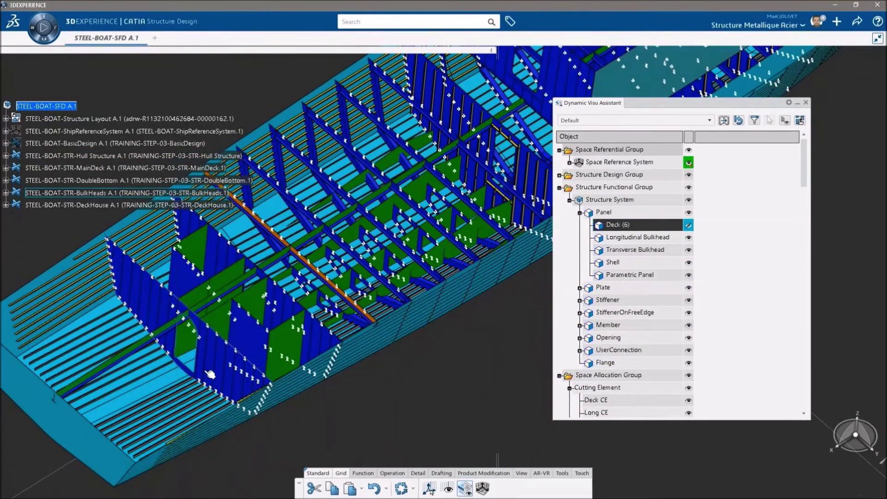
middle_drag(368, 356, 349, 326)
click(689, 238)
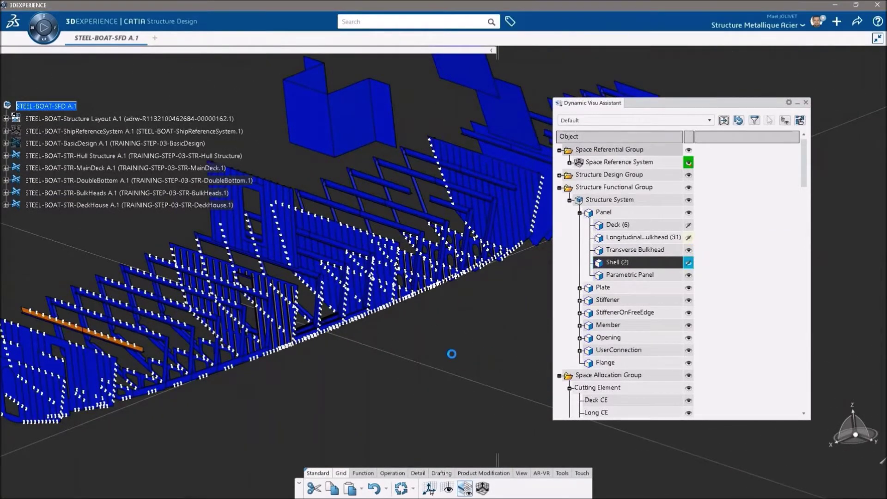
click(689, 237)
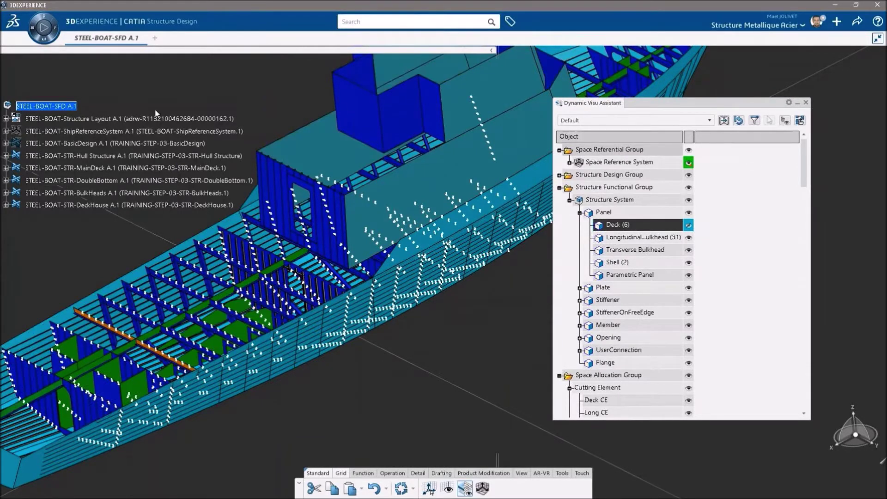
- Open the STEEL-BOAT-Structure Layout A.1 drawing from the product tree in its own window
right_click(133, 119)
mouse_move(188, 280)
click(299, 292)
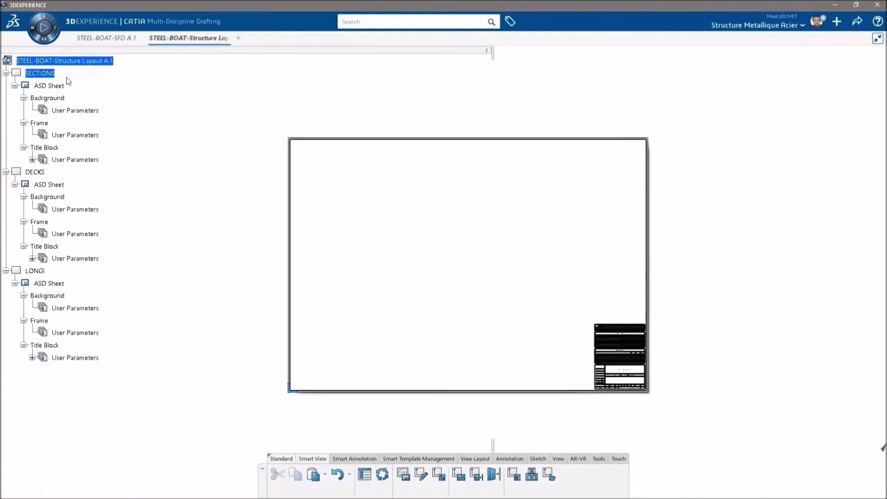
- Start a smart view on the SECTIONS sheet with STEEL-BOAT-SFD A.1 as its 3D source
scroll(418, 317, up, 1)
scroll(418, 317, up, 2)
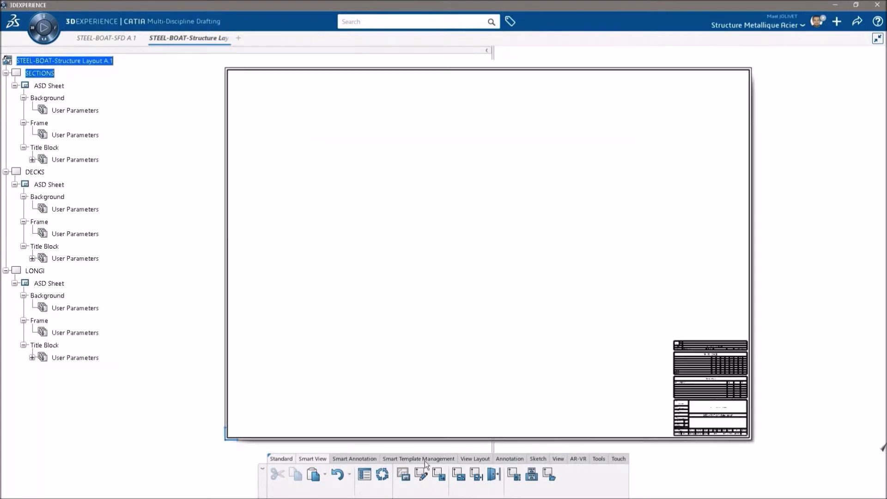
click(459, 477)
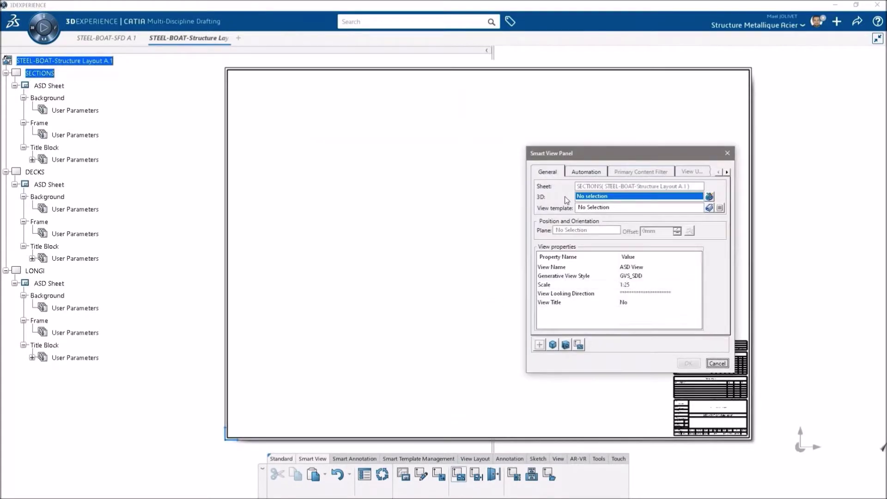
click(710, 197)
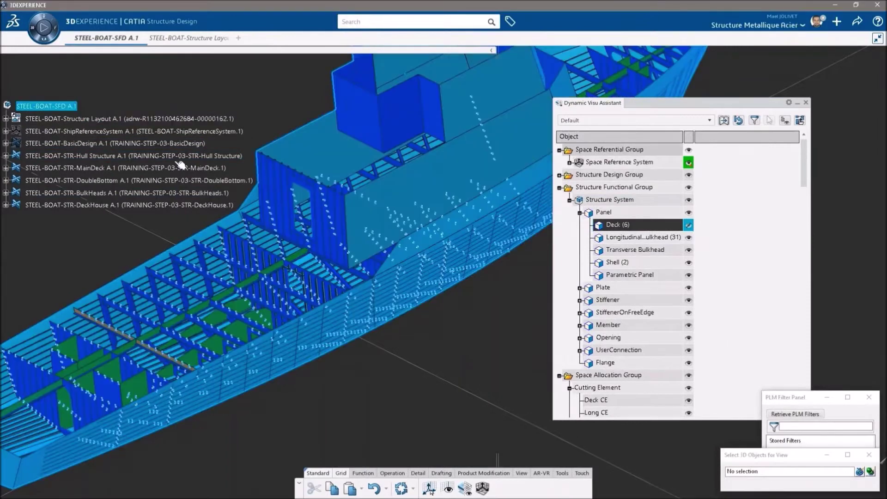
click(871, 472)
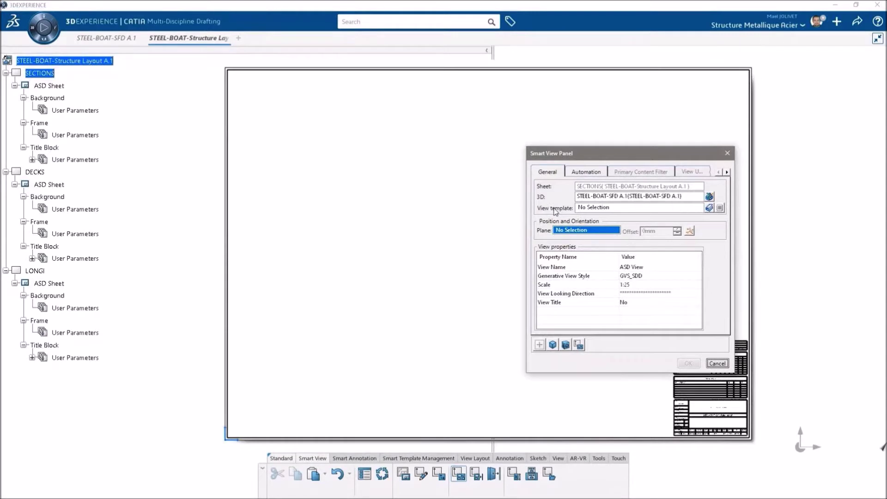
- Assign the FRAME VIEW (FORE) template from the ASD View Templates catalog to the smart view
click(720, 208)
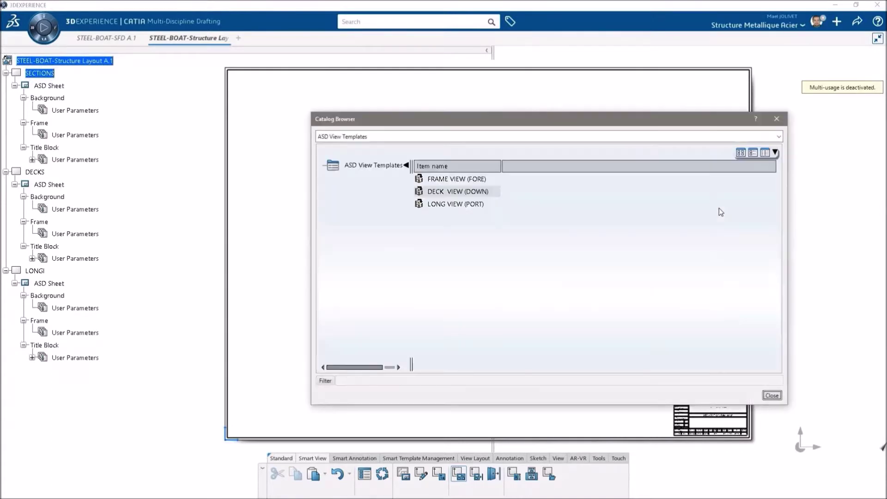
click(457, 179)
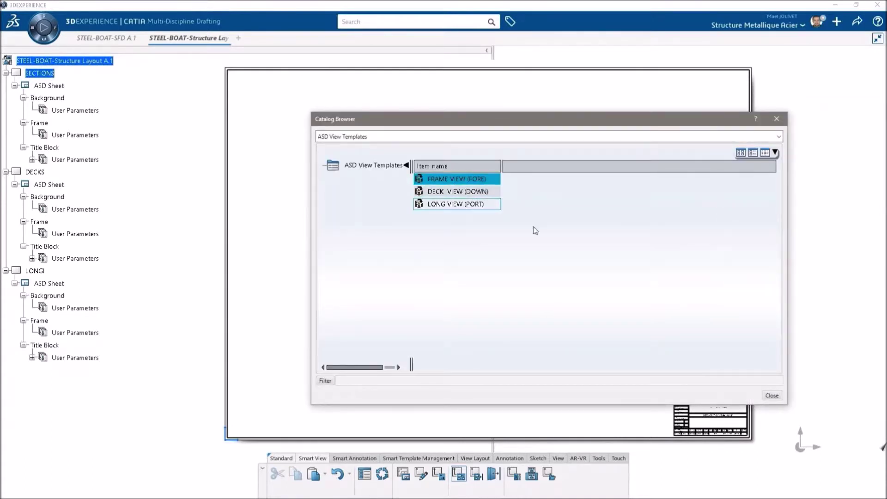
click(772, 396)
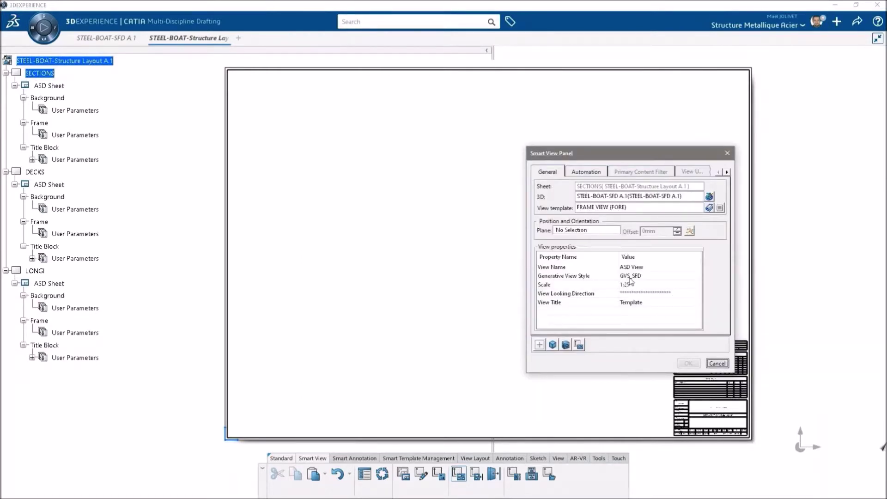
- Set Frame.25 as the smart view's plane by picking it in an enlarged 3D Viewer
click(572, 232)
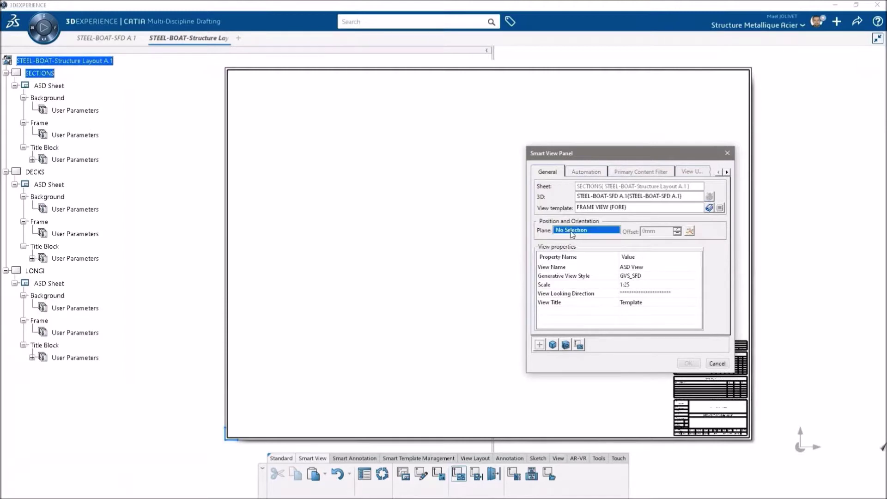
click(569, 347)
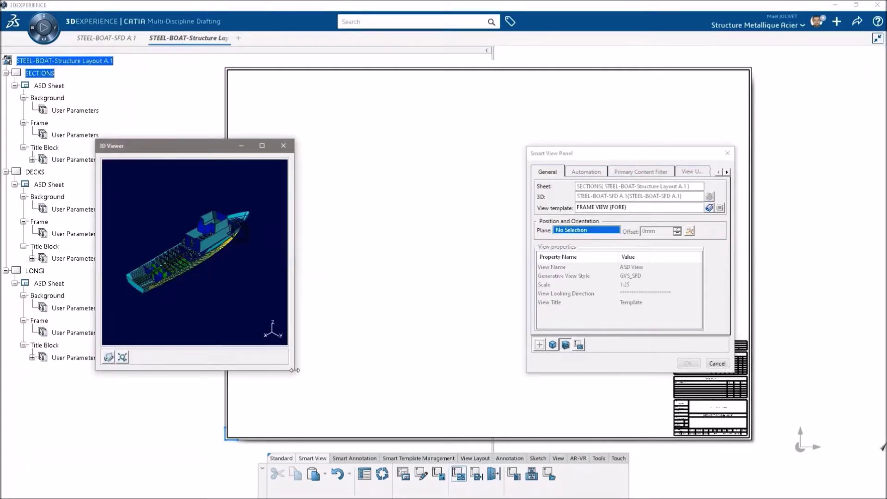
drag(294, 370, 542, 462)
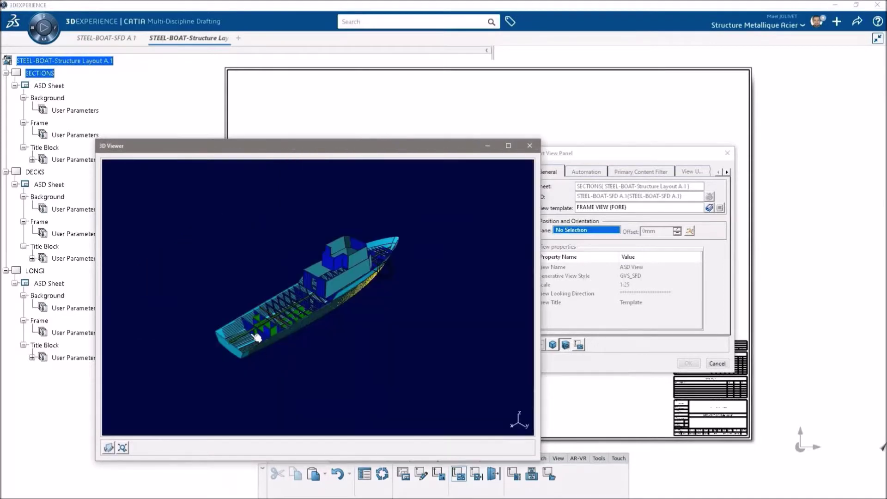
ctrl+middle_drag(256, 326, 358, 310)
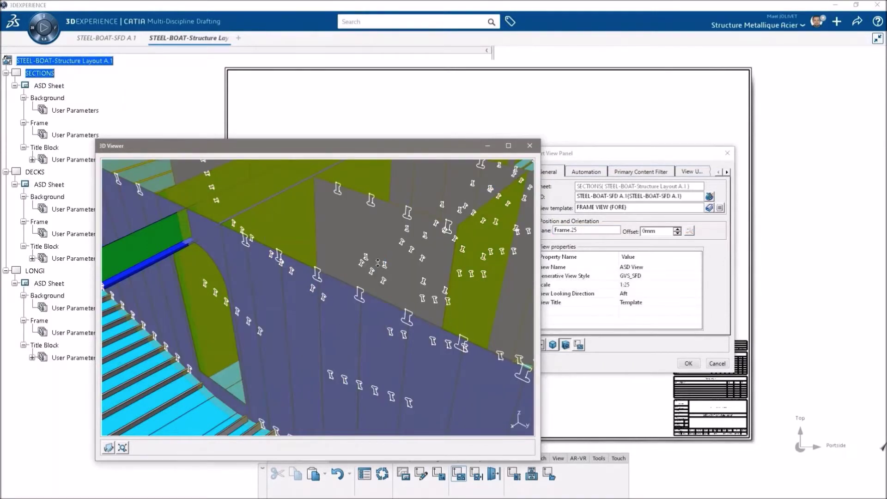
ctrl+middle_drag(395, 332, 394, 370)
middle_drag(394, 370, 462, 258)
- Start Smart MultiView Creation by panel and add the transverse panels at Frame.24 and Frame.23
drag(634, 158, 678, 153)
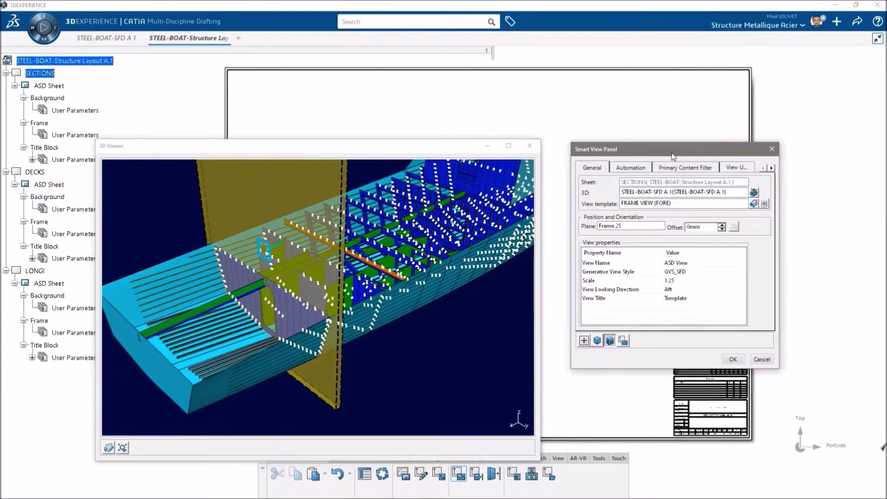
click(584, 340)
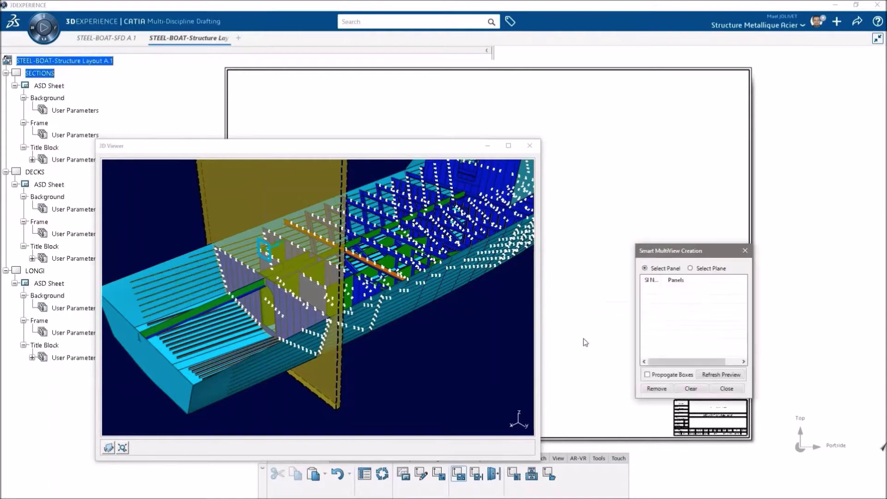
middle_drag(452, 331, 386, 360)
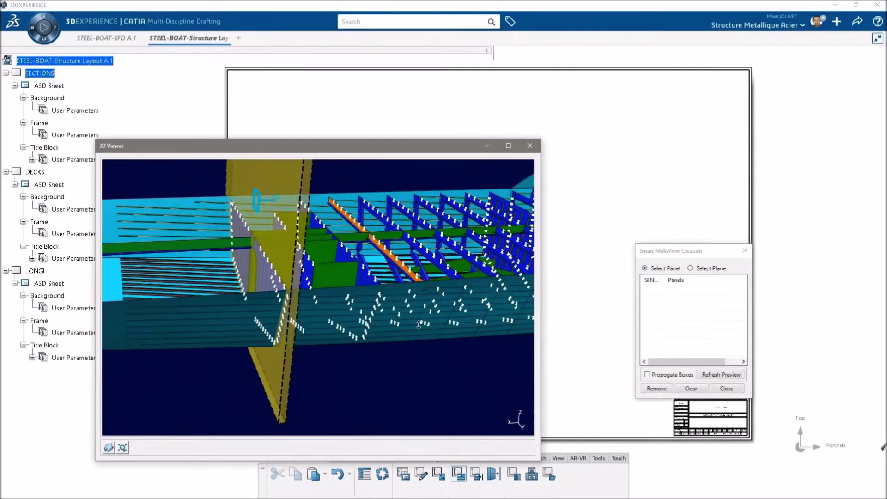
scroll(314, 305, up, 3)
middle_drag(289, 284, 277, 301)
scroll(266, 301, up, 3)
click(263, 295)
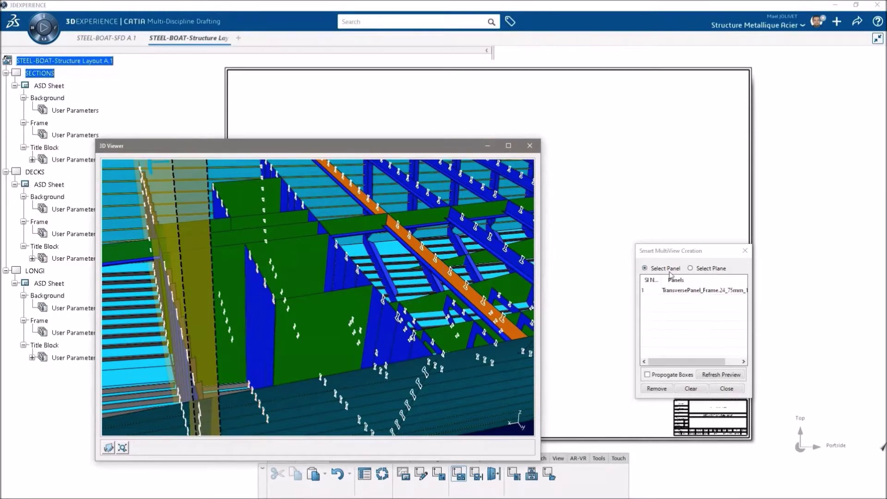
click(396, 318)
- Add the transverse panels at Frame.20, Frame.16, Frame.12 and Frame.10 to the multi-view list
middle_drag(396, 318, 389, 348)
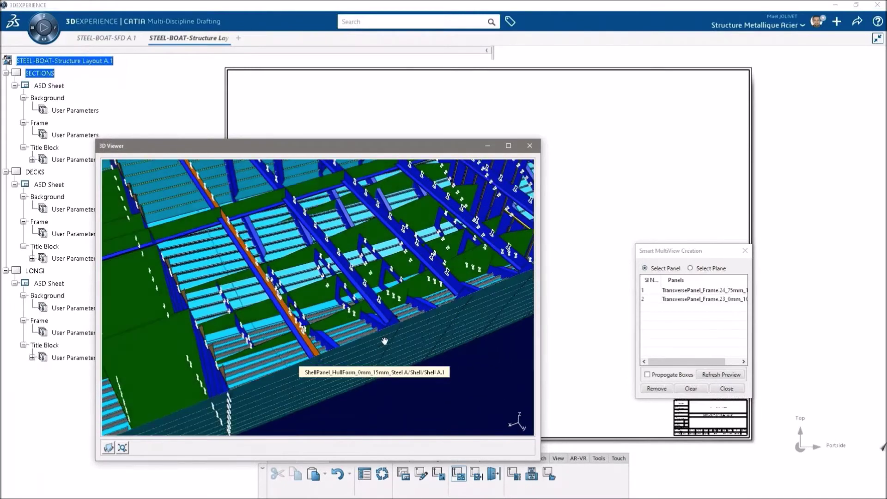
scroll(384, 324, up, 5)
click(344, 294)
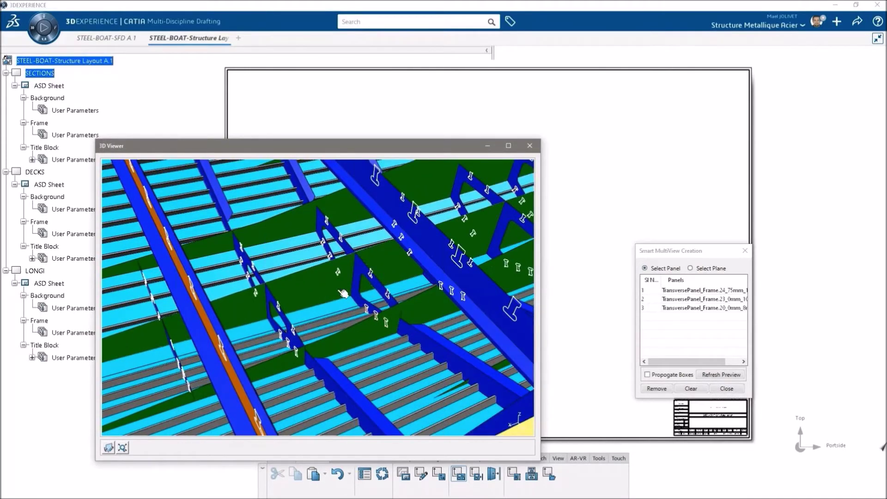
middle_drag(335, 290, 296, 342)
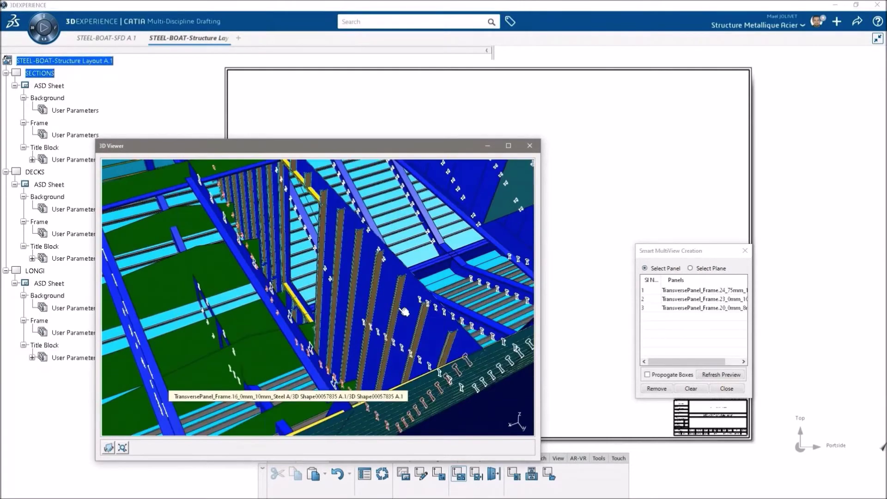
click(397, 279)
middle_drag(397, 279, 372, 303)
click(372, 303)
click(337, 325)
- Add the transverse panels at Frame.06 and Frame.3A, plus one more panel farther forward, to the multi-view list
middle_drag(336, 325, 270, 328)
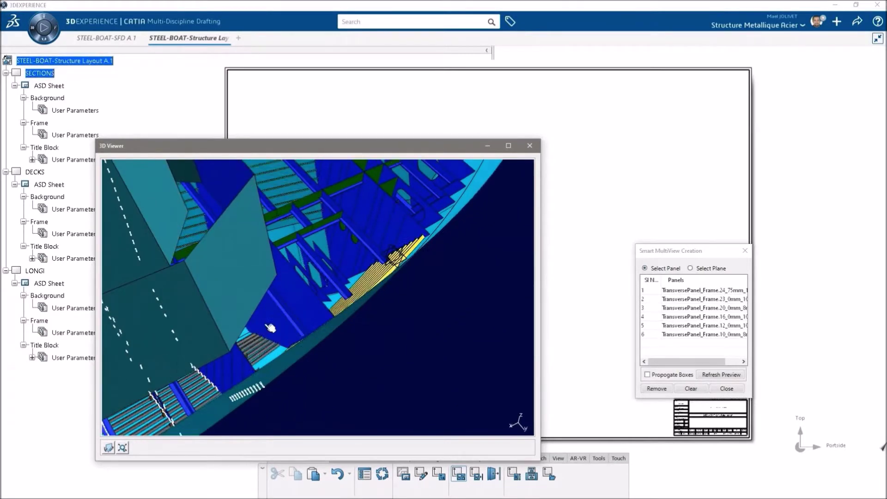
click(251, 370)
click(340, 307)
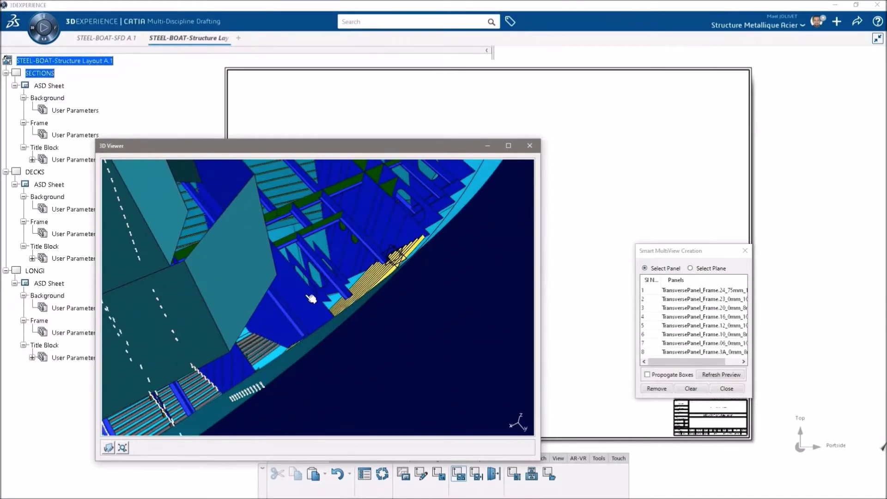
click(390, 211)
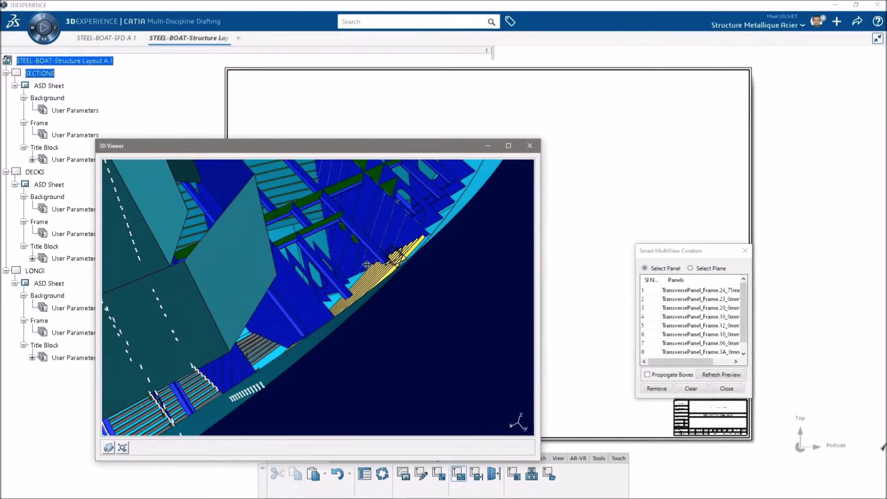
scroll(366, 265, up, 5)
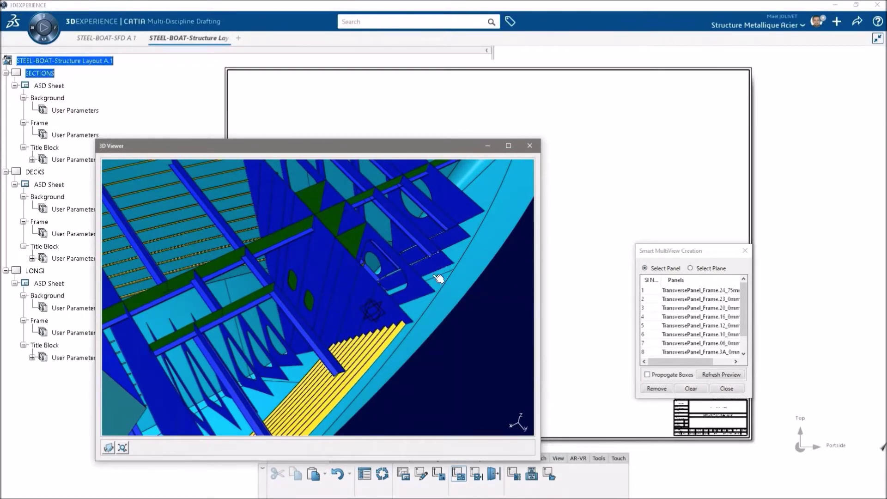
middle_drag(438, 278, 502, 367)
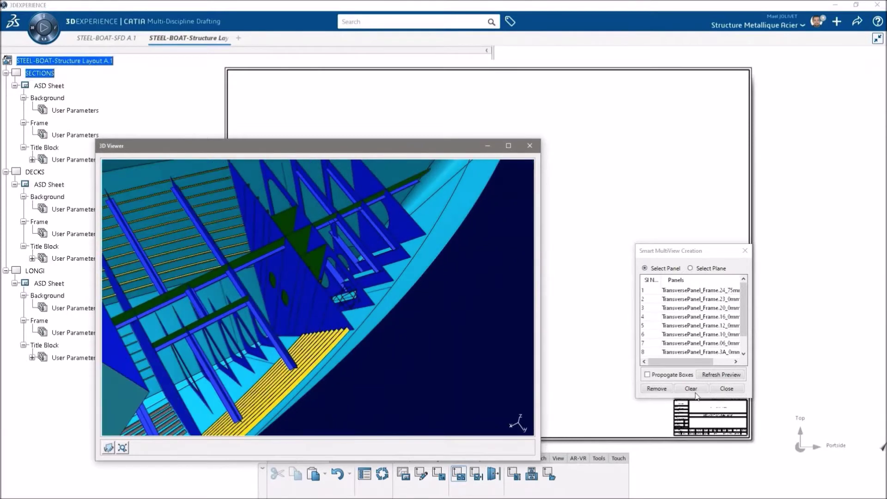
- Finish the panel list, close the 3D Viewer, and enable 'Do not update the view when exiting this command'
click(734, 390)
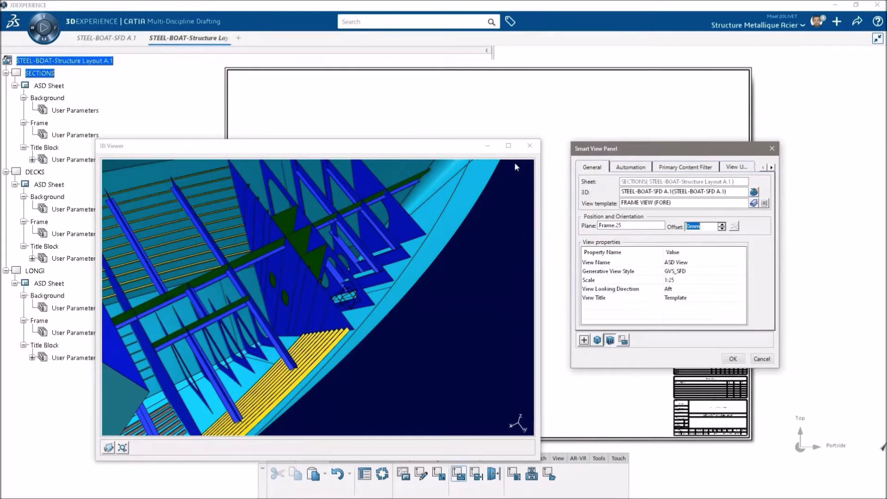
click(529, 146)
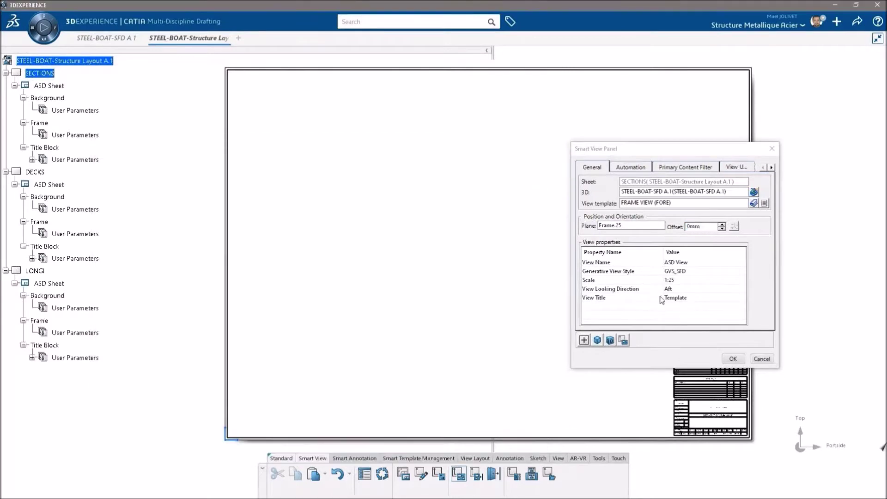
click(771, 167)
click(718, 169)
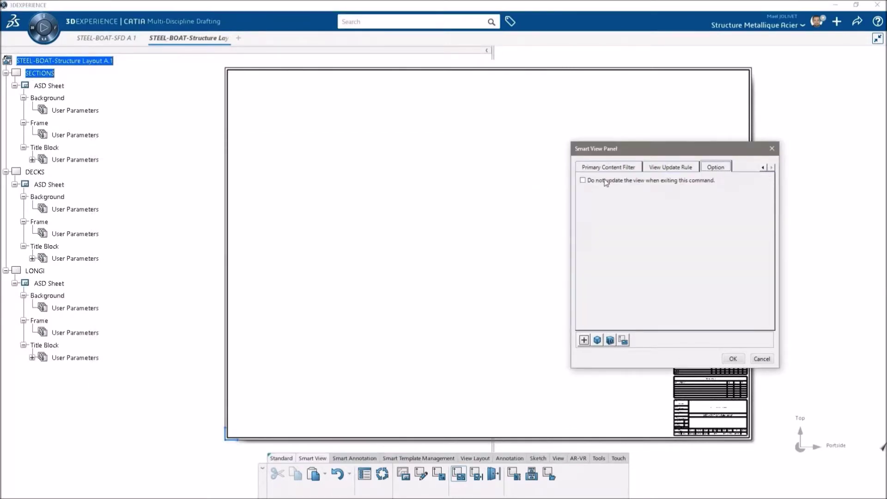
click(584, 181)
click(764, 168)
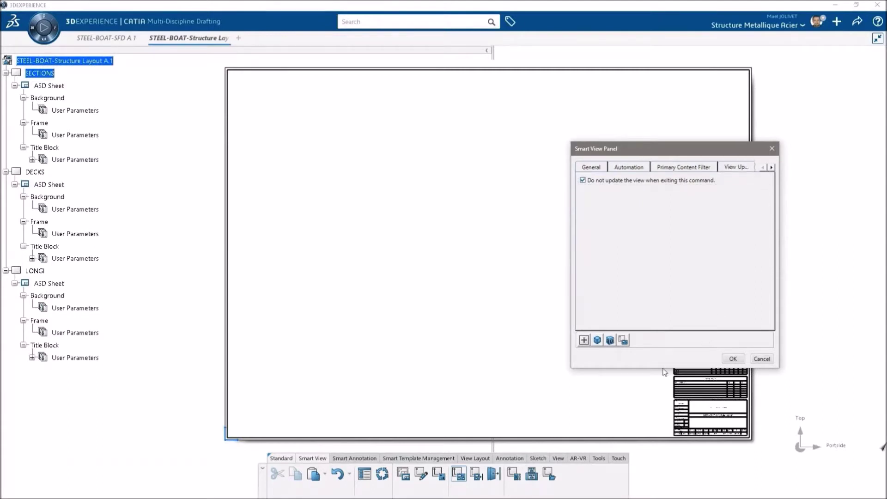
click(595, 166)
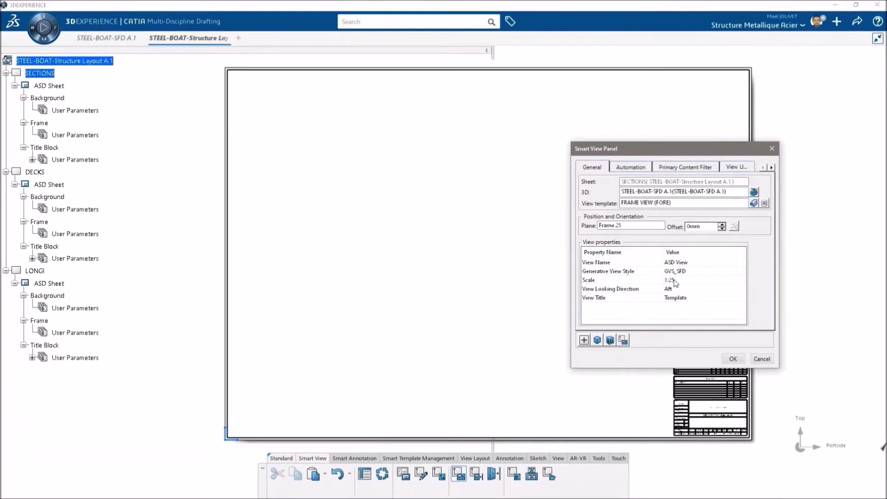
- Set the Generative View Style to GVS_SDD and generate the frame views on the SECTIONS sheet
click(685, 274)
click(717, 278)
click(723, 298)
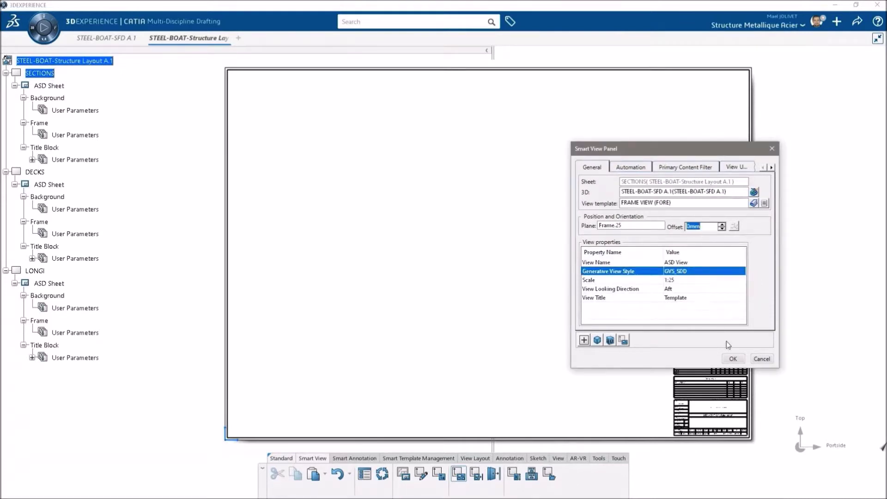
click(732, 359)
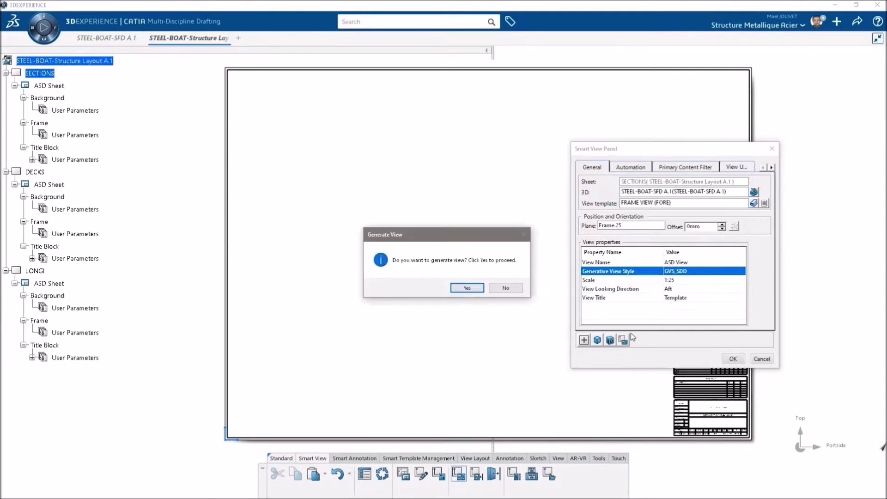
click(468, 289)
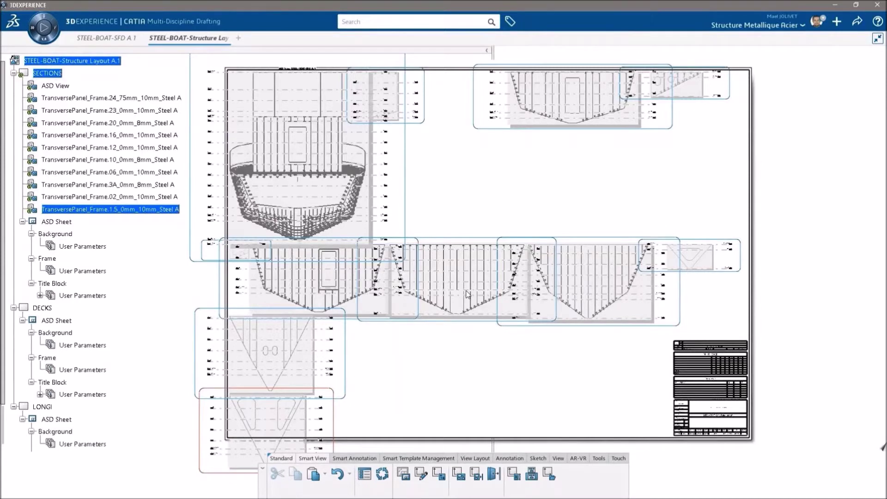
- Collapse the DECKS, LONGI and ASD Sheet branches, and update the ASD View and all transverse panel views
mouse_move(485, 384)
middle_down()
mouse_move(527, 393)
mouse_move(539, 431)
middle_up()
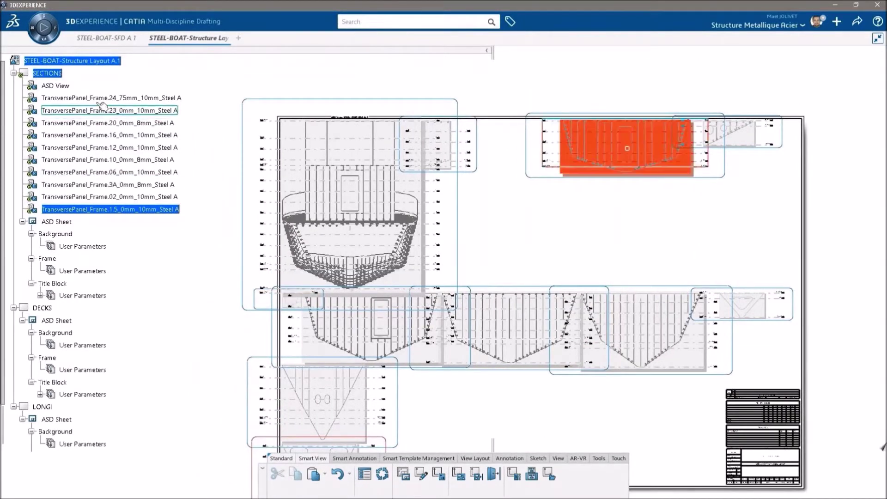
click(57, 86)
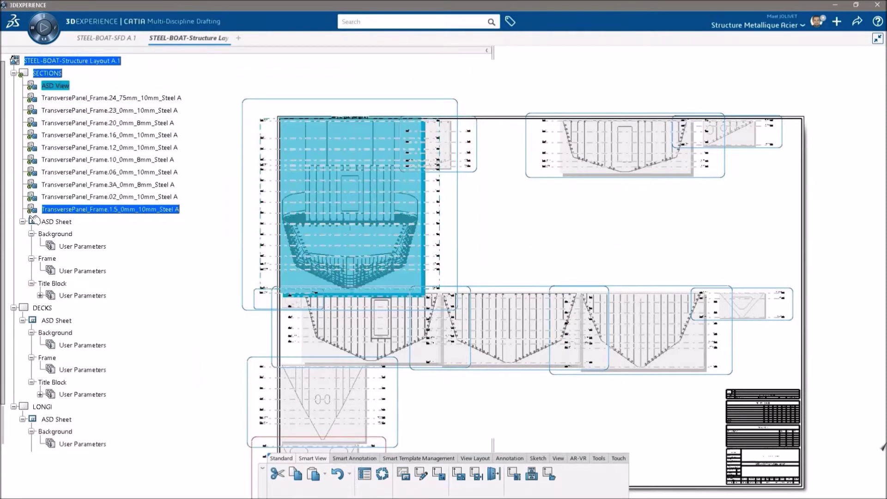
click(13, 308)
click(6, 320)
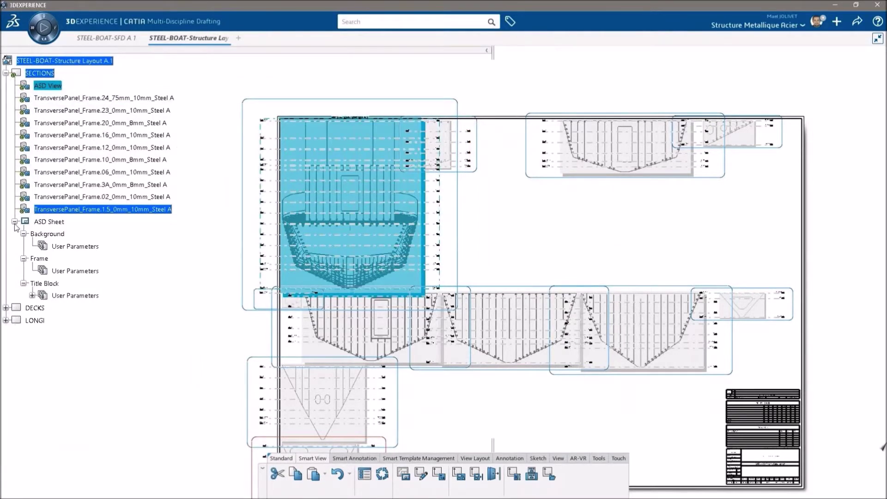
click(15, 223)
click(57, 87)
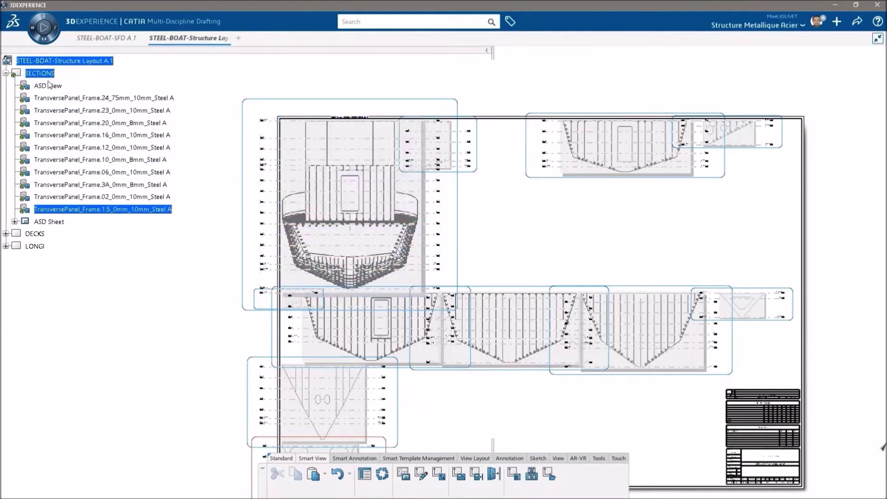
right_click(47, 85)
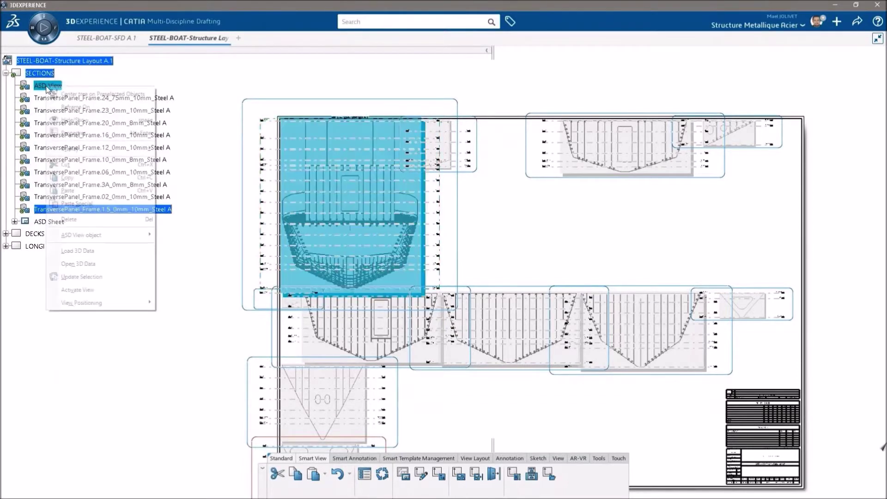
click(81, 277)
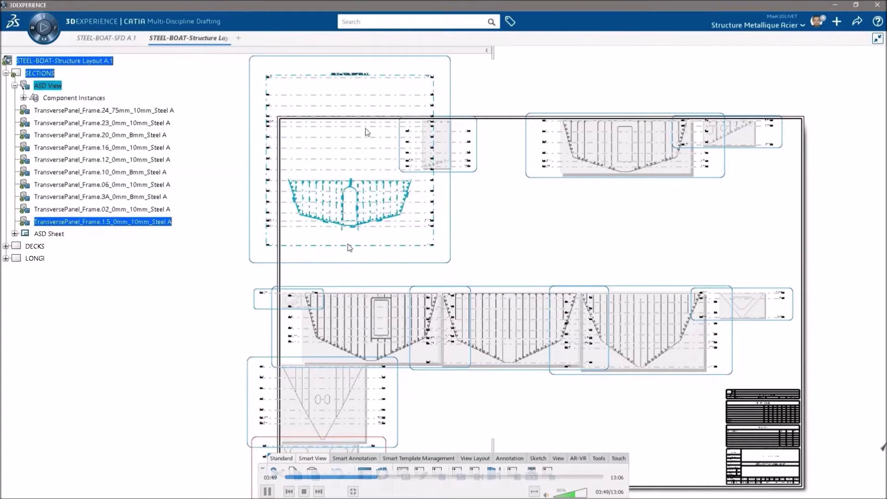
click(471, 220)
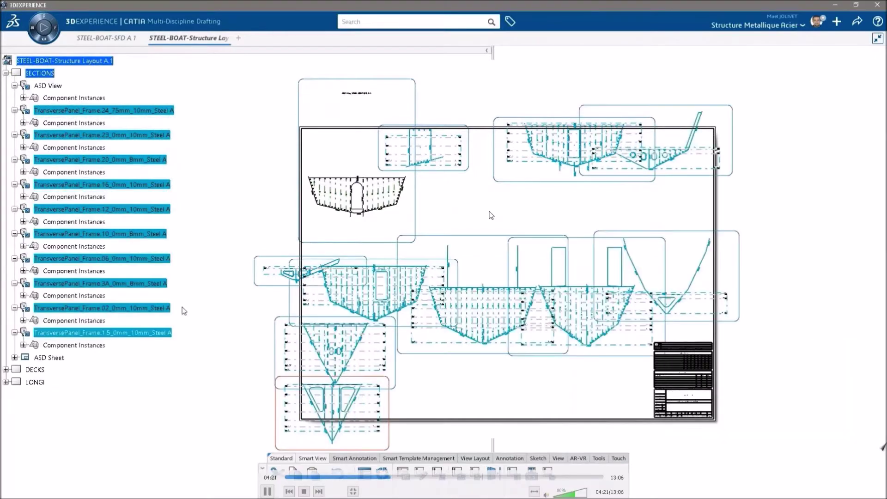
- Bring the ASD View's title down close to its section and fit the view inside the upper corner of the sheet
mouse_move(462, 211)
middle_down()
mouse_move(460, 281)
mouse_move(450, 222)
middle_up()
drag(371, 131, 375, 333)
click(376, 332)
middle_drag(379, 322, 412, 299)
mouse_move(412, 299)
ctrl+middle_down()
mouse_move(390, 263)
mouse_move(414, 296)
ctrl+middle_up()
mouse_move(413, 295)
middle_down()
mouse_move(354, 218)
mouse_move(345, 103)
mouse_move(449, 307)
mouse_move(497, 305)
mouse_move(317, 333)
mouse_move(416, 287)
mouse_move(406, 320)
mouse_move(505, 378)
mouse_move(529, 334)
mouse_move(412, 202)
mouse_move(430, 221)
mouse_move(616, 307)
mouse_move(681, 293)
mouse_move(371, 268)
middle_up()
- Rearrange the second-row views, placing the small one under the ASD View and the Frame.12 view higher with its neighbour beneath it
drag(286, 280, 350, 221)
drag(333, 284, 325, 257)
drag(470, 255, 478, 164)
drag(547, 259, 431, 272)
click(570, 281)
- Space out the remaining views inside the sheet border, placing the Frame.1.5 view beside the title block
middle_drag(674, 278, 479, 236)
mouse_move(480, 236)
ctrl+middle_down()
mouse_move(480, 200)
mouse_move(402, 203)
mouse_move(421, 290)
mouse_move(525, 238)
mouse_move(386, 242)
mouse_move(602, 271)
mouse_move(597, 222)
ctrl+middle_up()
mouse_move(596, 222)
middle_down()
mouse_move(455, 278)
mouse_move(279, 229)
mouse_move(303, 276)
mouse_move(447, 334)
mouse_move(462, 264)
middle_up()
ctrl+middle_drag(543, 382, 351, 359)
middle_drag(352, 360, 563, 295)
drag(471, 356, 618, 317)
middle_drag(618, 317, 402, 300)
ctrl+middle_drag(402, 301, 392, 323)
drag(355, 314, 670, 301)
ctrl+middle_drag(670, 302, 671, 259)
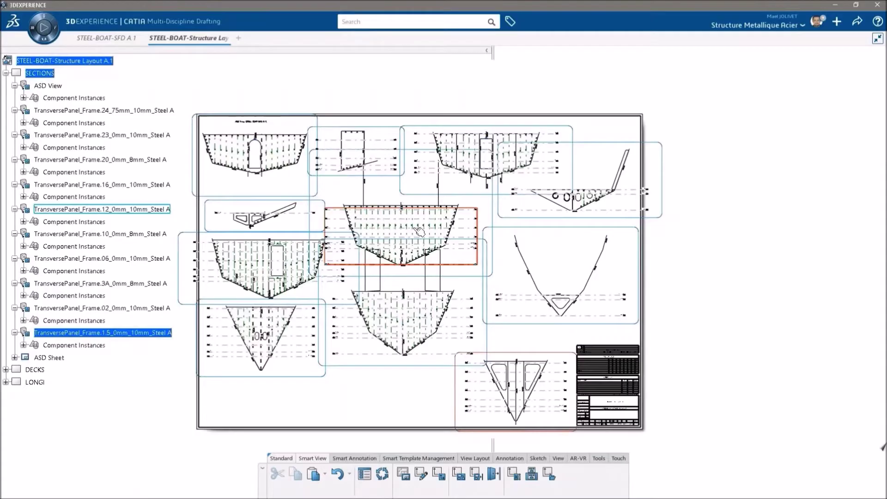
- Start a Parametric Annotation for the Frame.12 view with the SFD_StiffenerAnnotation template from the ASD Parametric Annotation Catalog
mouse_move(418, 231)
middle_down()
mouse_move(465, 292)
mouse_move(462, 236)
mouse_move(472, 254)
mouse_move(473, 231)
middle_up()
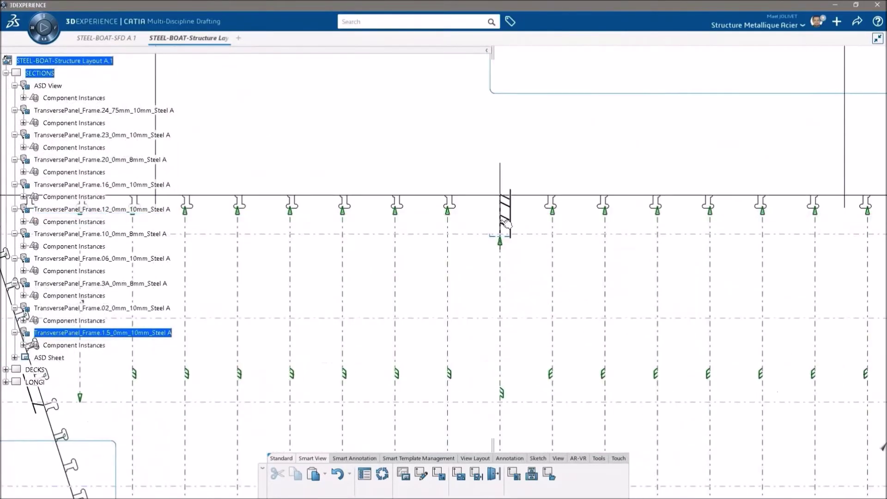
click(374, 463)
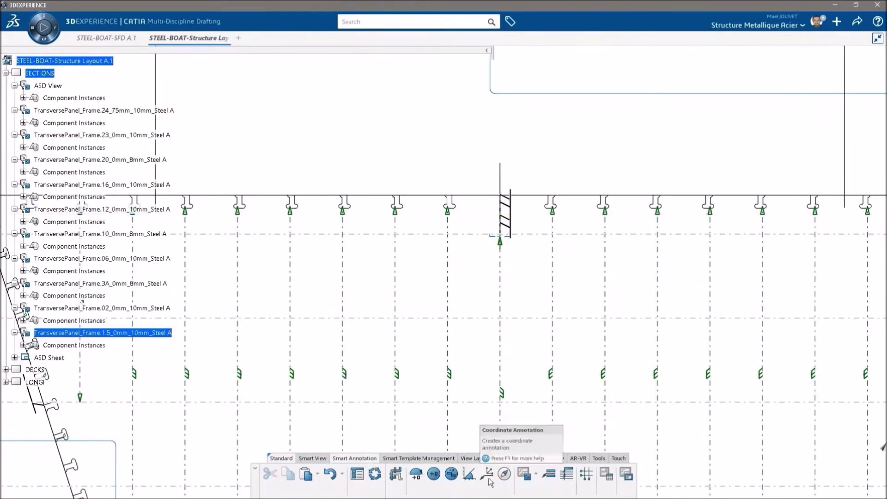
click(550, 474)
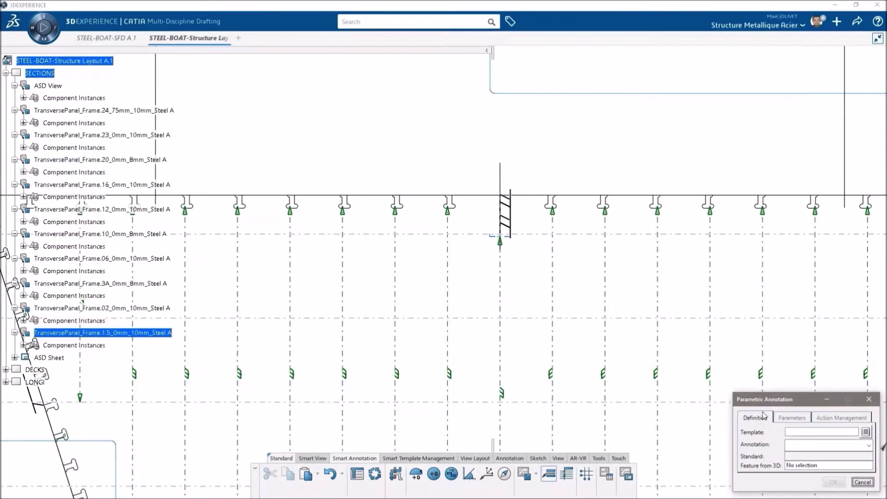
click(866, 433)
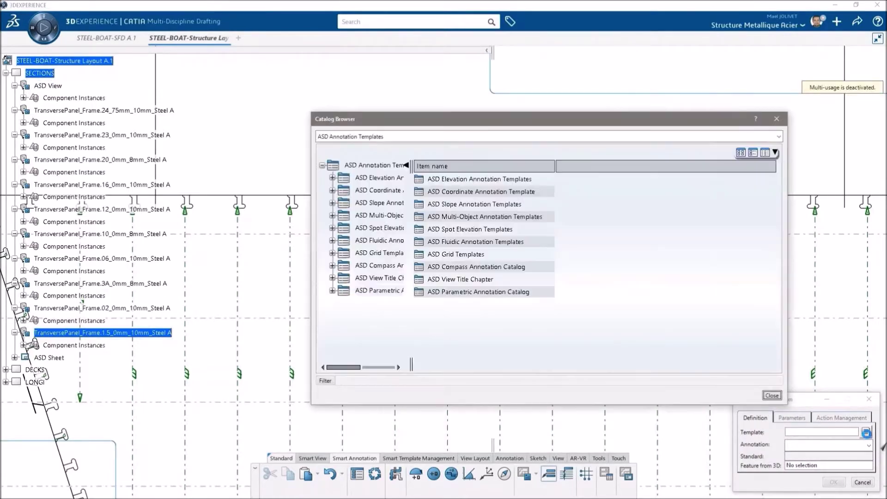
drag(410, 165, 528, 167)
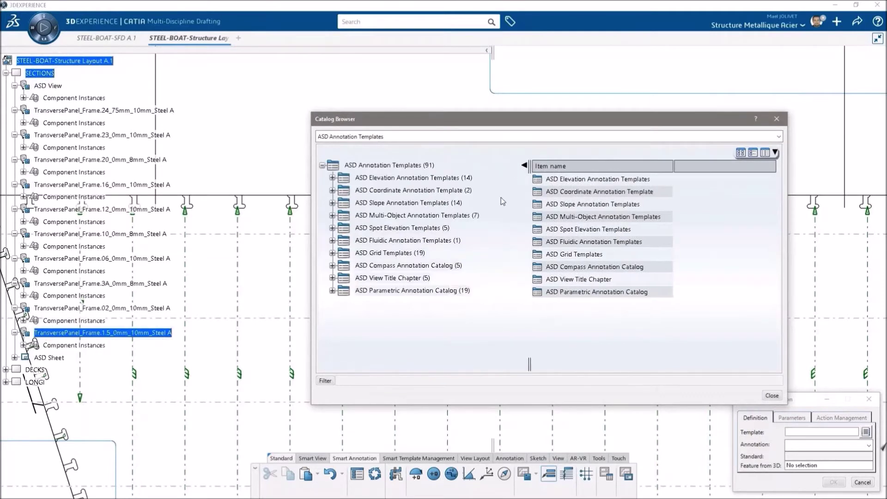
double_click(360, 294)
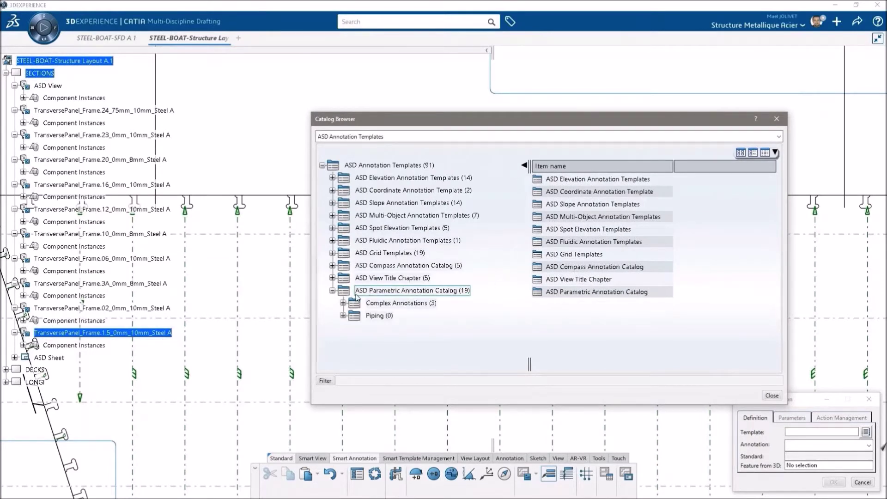
click(417, 290)
scroll(621, 235, down, 1)
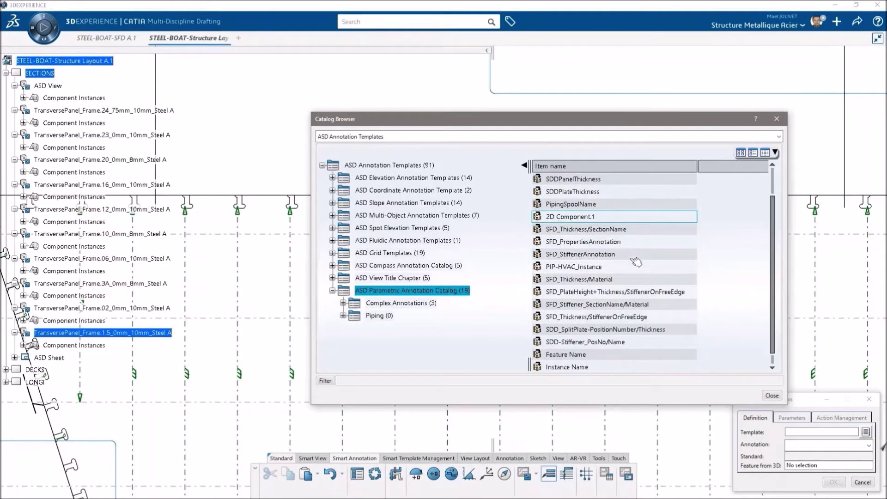
click(621, 254)
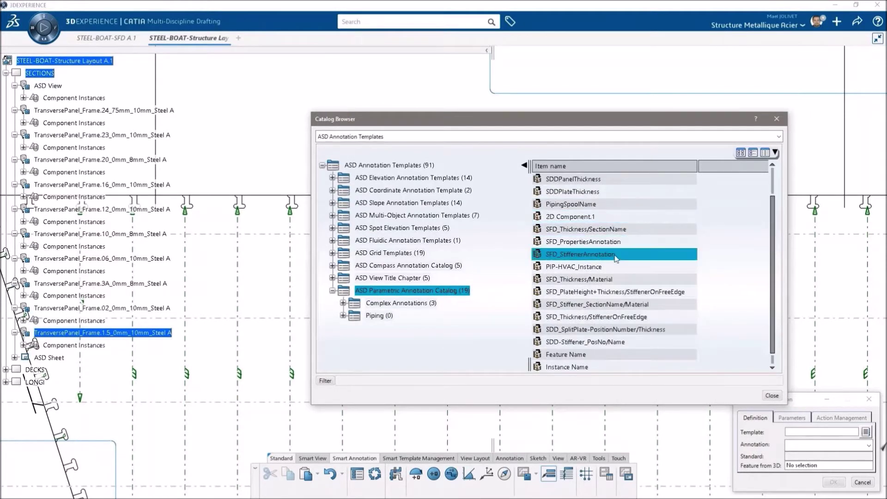
click(758, 392)
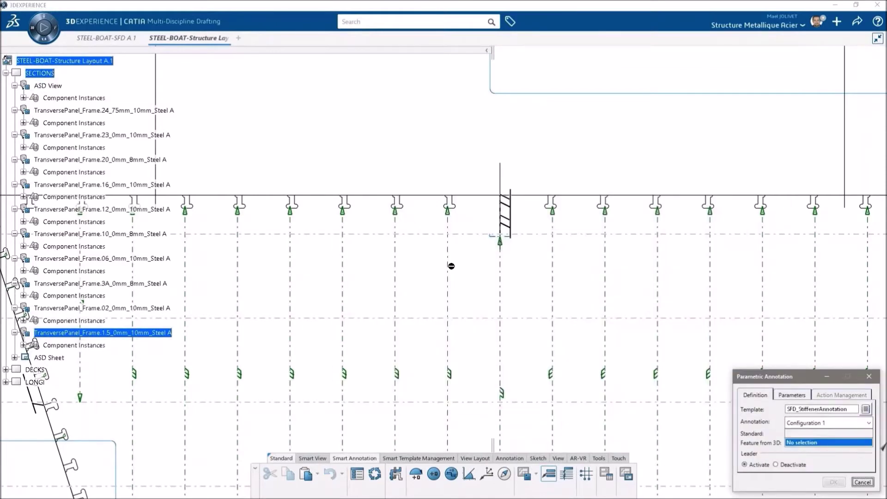
- Annotate the vertical stiffener just beside the Frame.12 view's centreline, placing its leader label above the panel's top edge
click(448, 262)
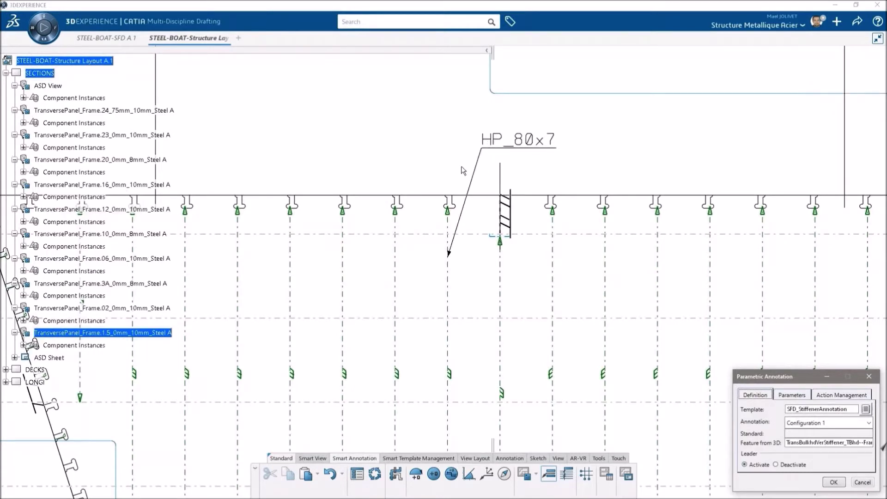
click(462, 170)
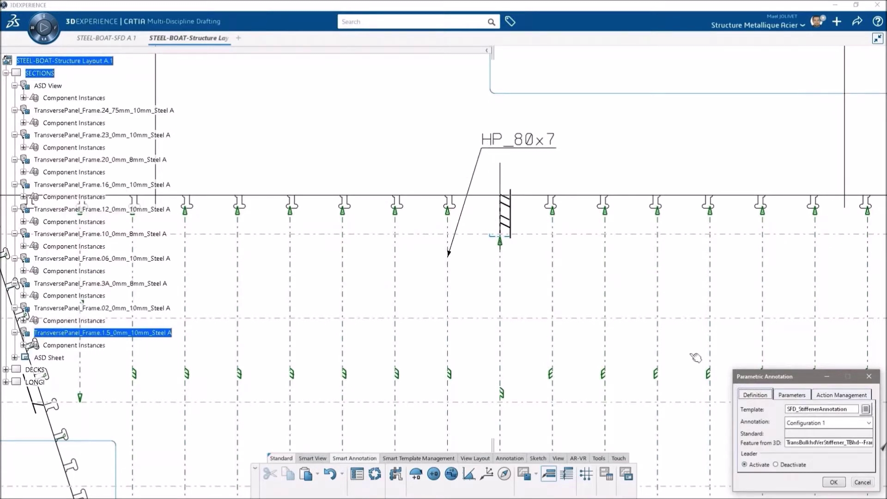
click(834, 483)
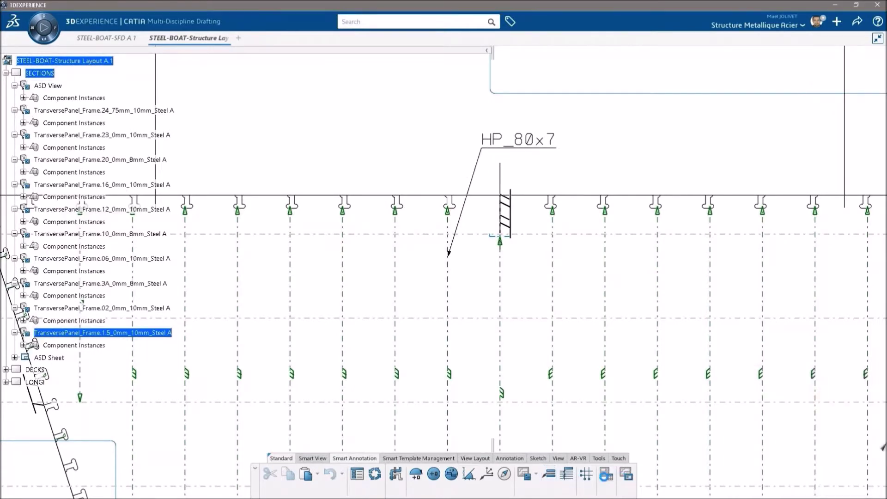
- Set up a Multi-Object Annotation with the Multi-Object_Annotation template, targeting the HP_80x7 label and enabling 'Remove covered annotations'
click(568, 474)
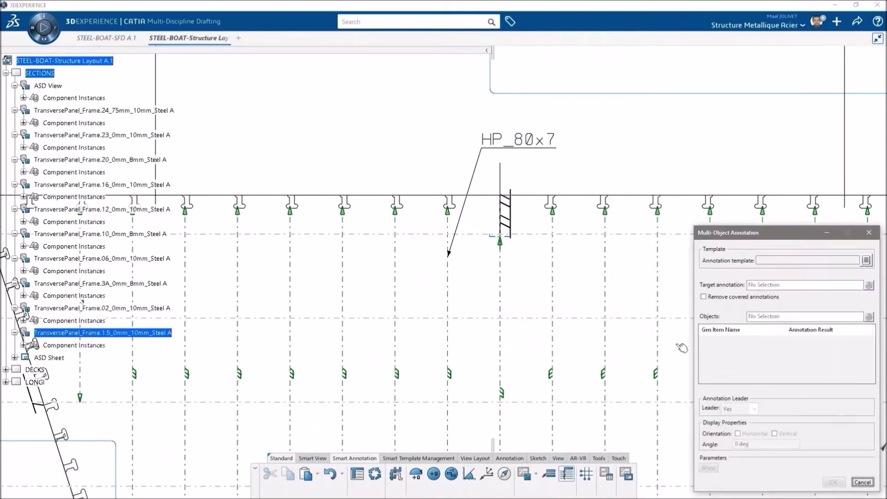
click(867, 261)
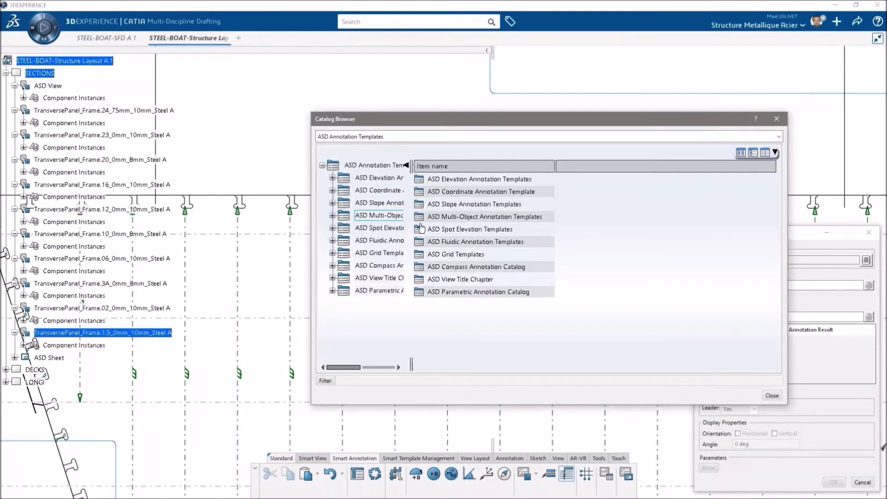
double_click(421, 219)
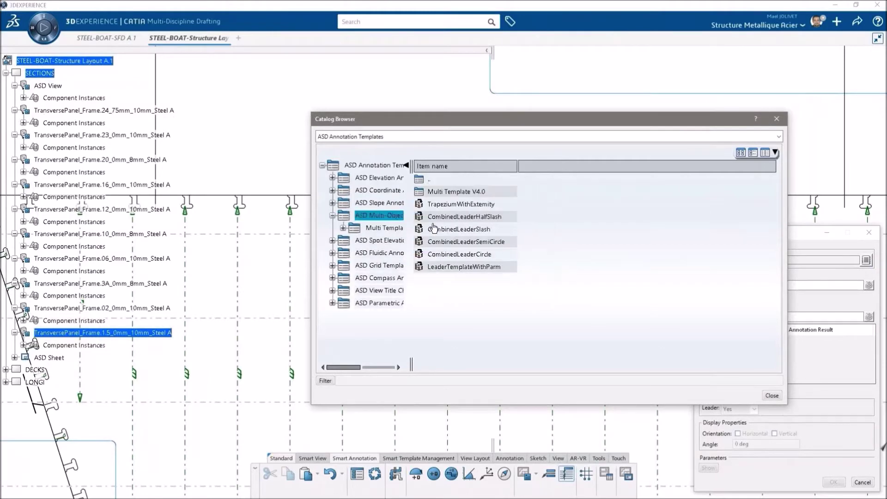
click(344, 228)
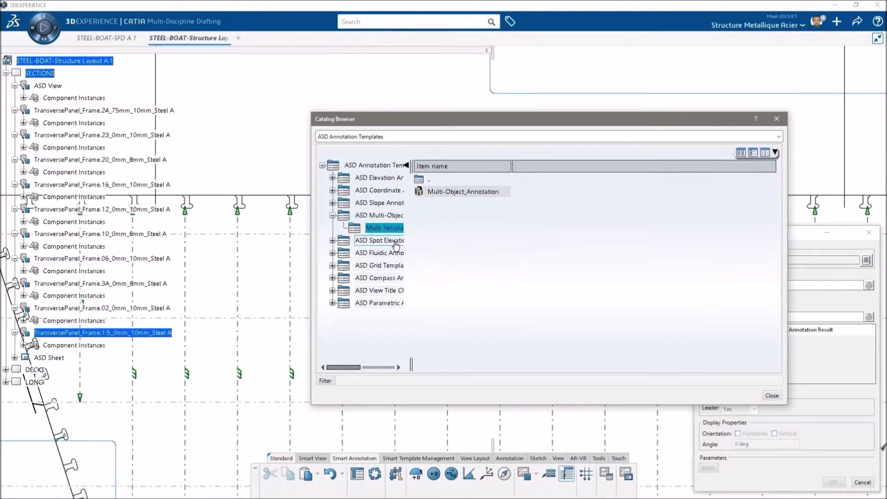
click(469, 198)
click(771, 396)
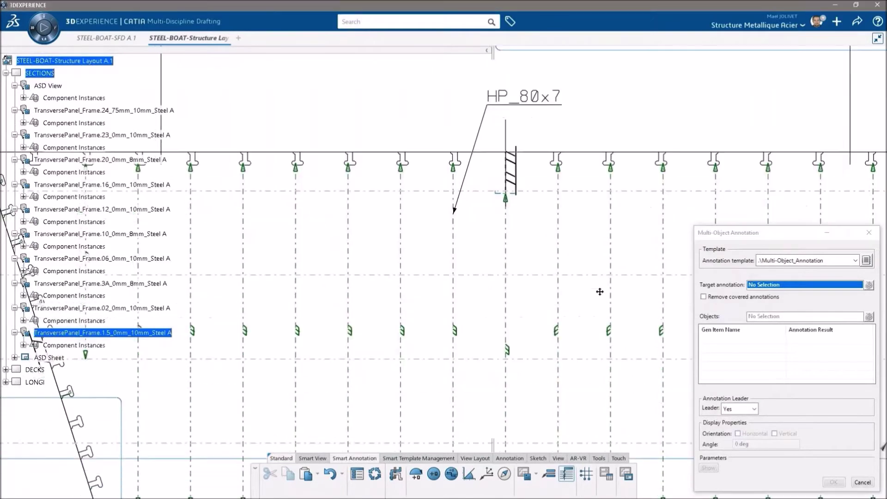
click(486, 172)
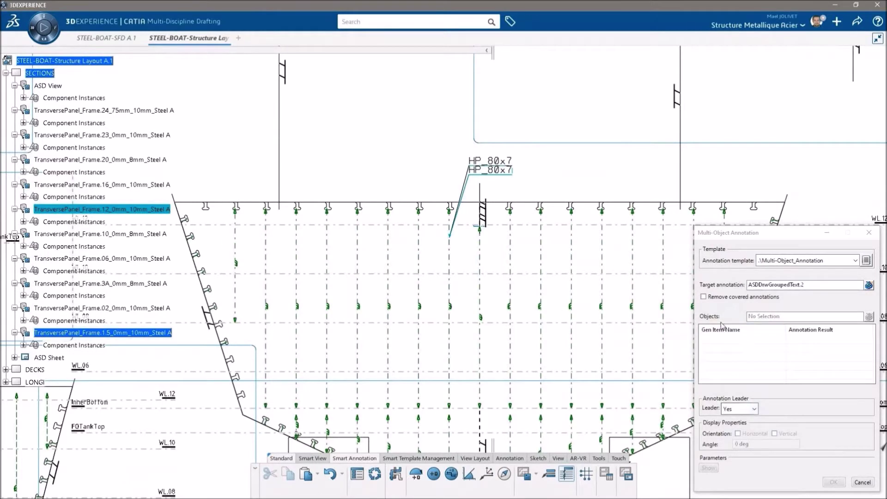
click(706, 297)
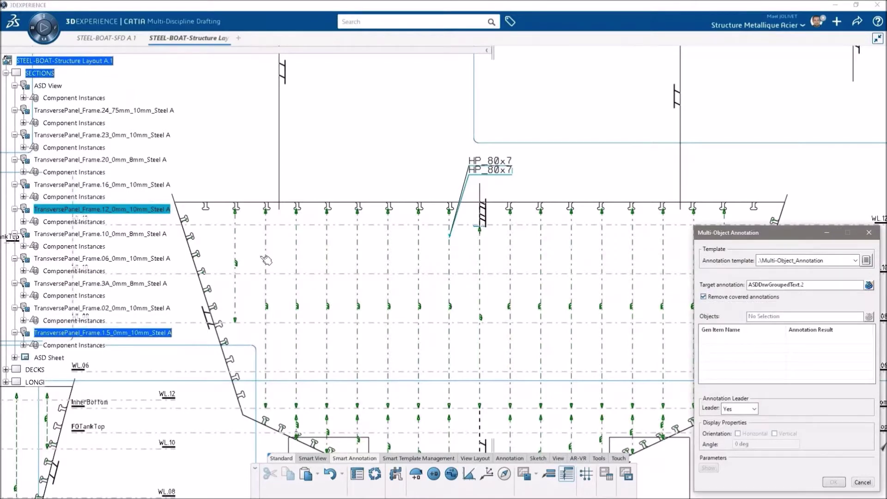
- Extend the grouped annotation from the outermost vertical stiffener of the Frame.12 view across five stiffeners, lengthening its outer end towards the hull side
click(235, 237)
middle_drag(618, 245, 576, 240)
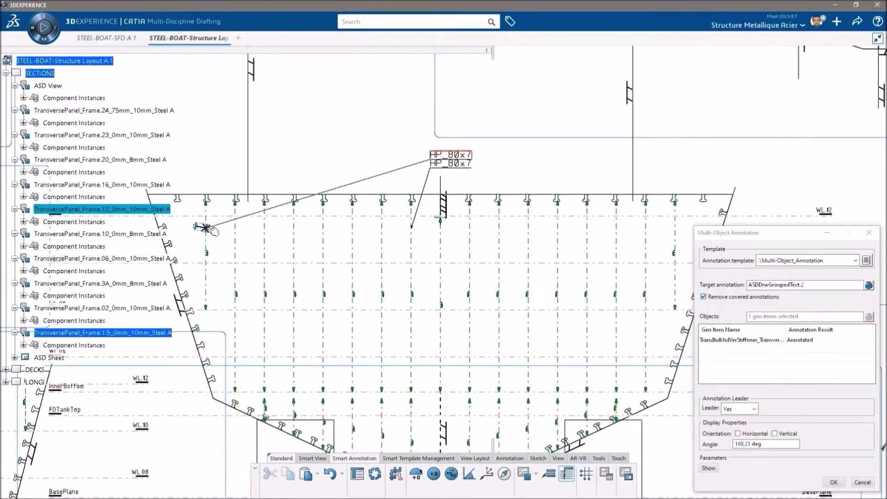
middle_click(223, 228)
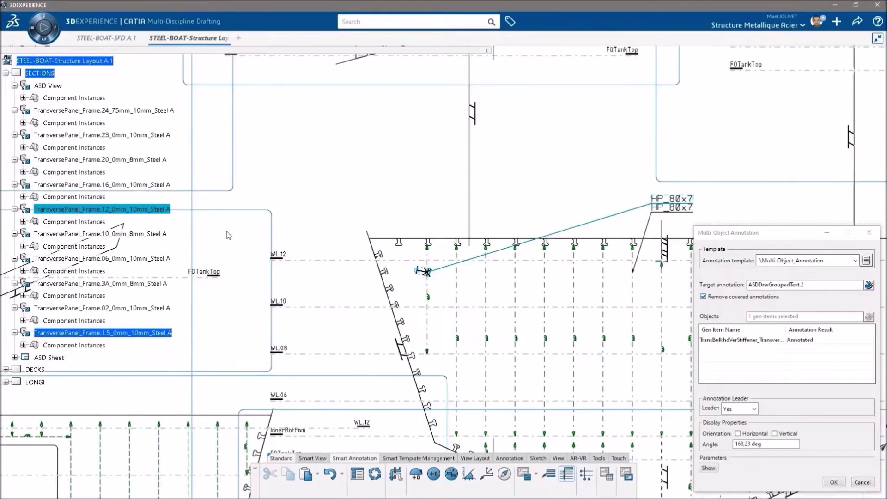
scroll(378, 276, up, 5)
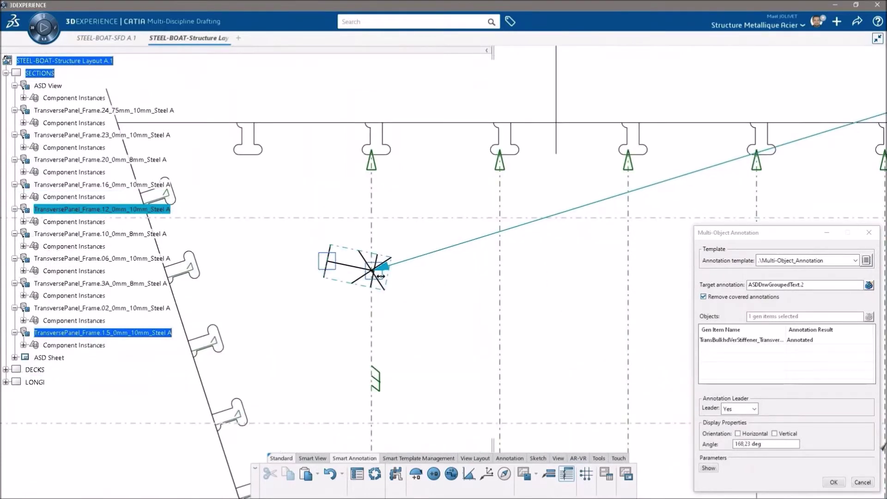
click(596, 279)
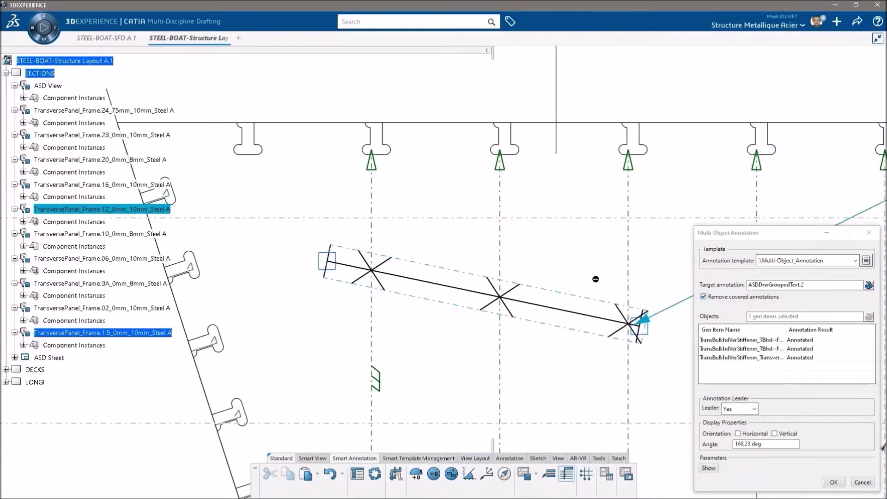
scroll(442, 255, down, 4)
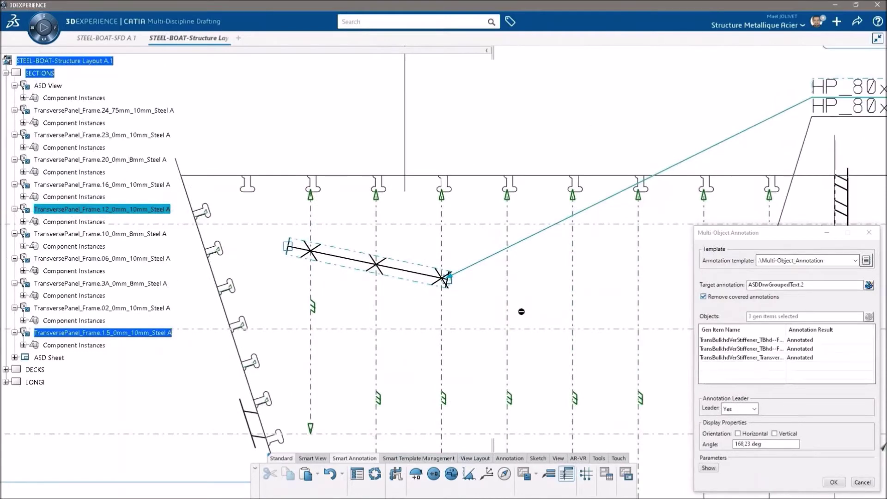
drag(448, 280, 585, 306)
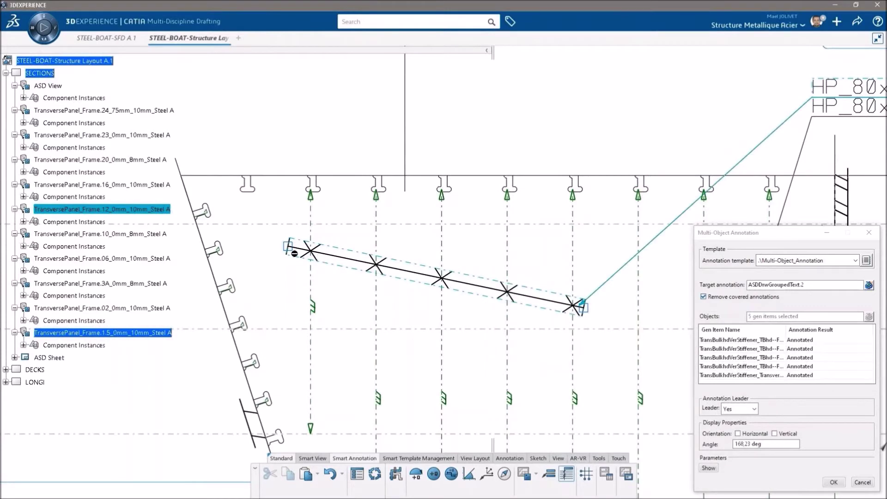
drag(284, 247, 273, 244)
right_click(272, 244)
click(267, 238)
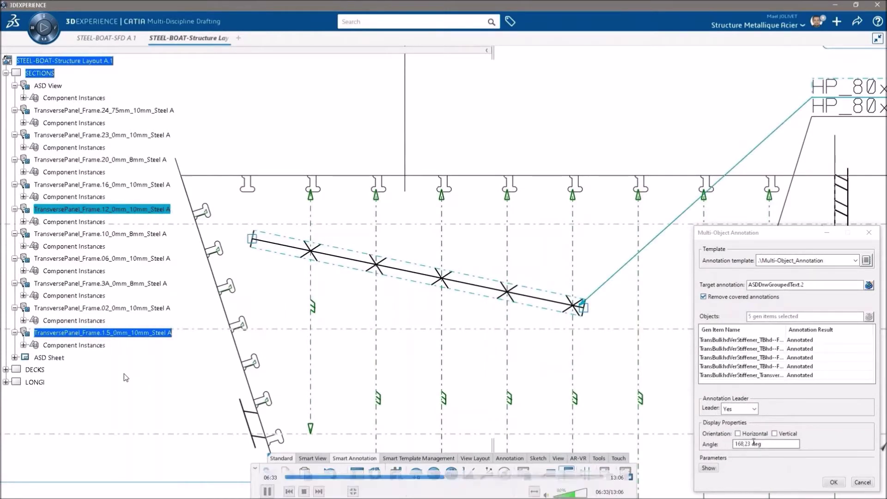
- Set the grouped annotation's angle to 180 deg, create it, and move its line up between WL.12 and WL.10
drag(764, 444, 680, 434)
text(18)
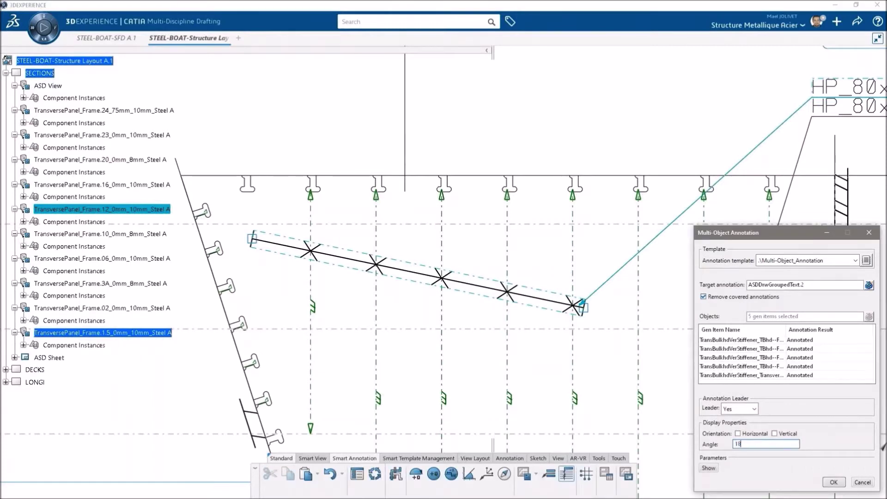
text(0)
key(Return)
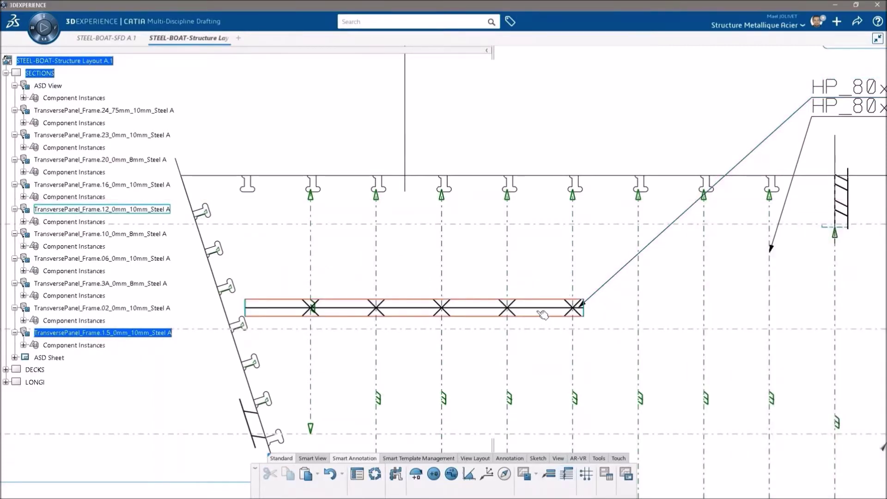
drag(534, 308, 545, 265)
drag(543, 264, 536, 260)
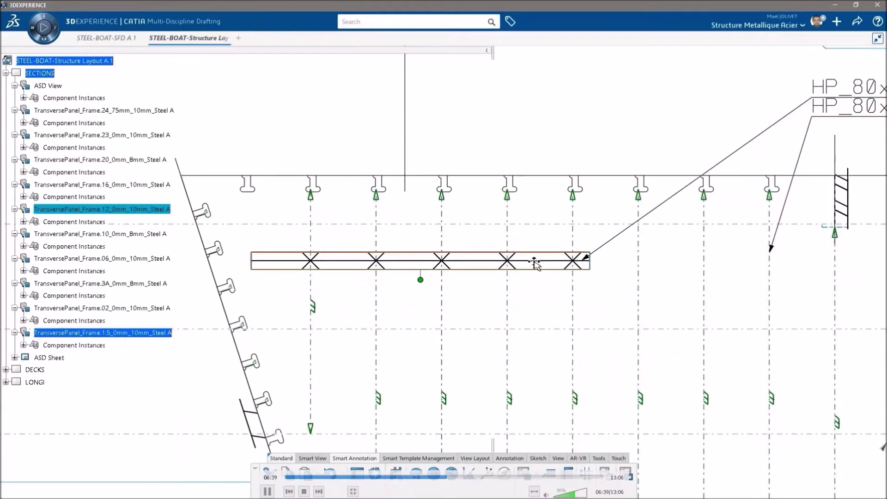
- Edit the grouped annotation to span all 17 vertical stiffeners of the Frame.12 view, and accept the removal of covered annotations
mouse_move(605, 312)
middle_down()
mouse_move(460, 319)
mouse_move(500, 311)
mouse_move(427, 301)
middle_up()
middle_drag(362, 266, 342, 245)
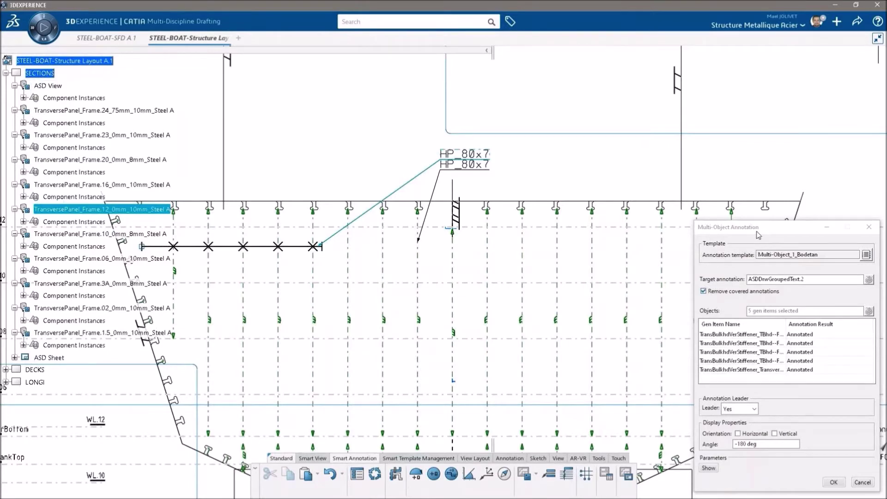
mouse_move(598, 195)
middle_down()
mouse_move(611, 130)
mouse_move(632, 139)
middle_up()
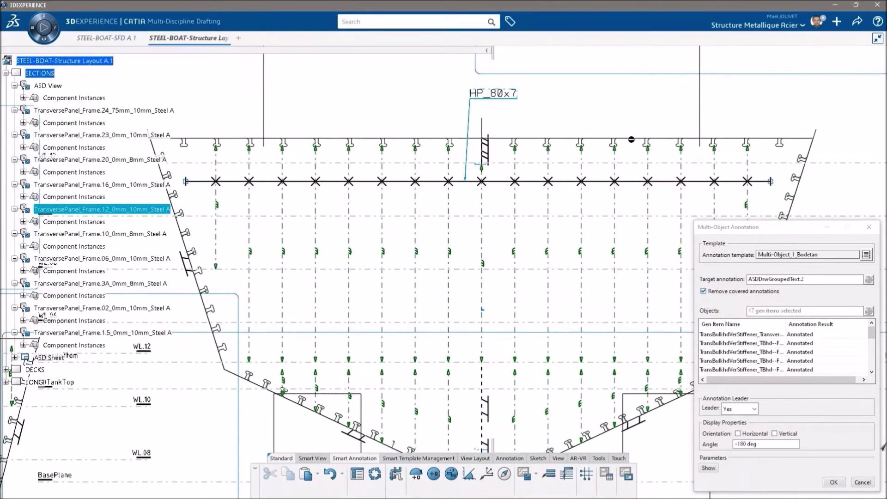
click(838, 484)
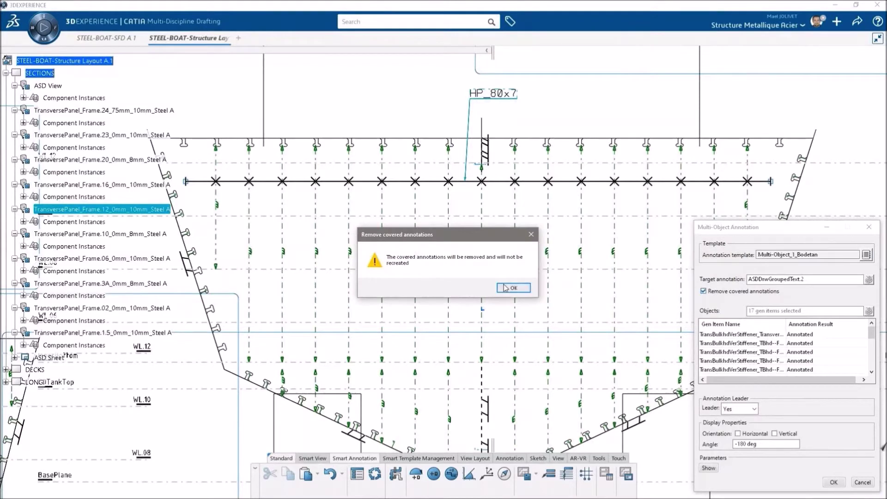
click(510, 288)
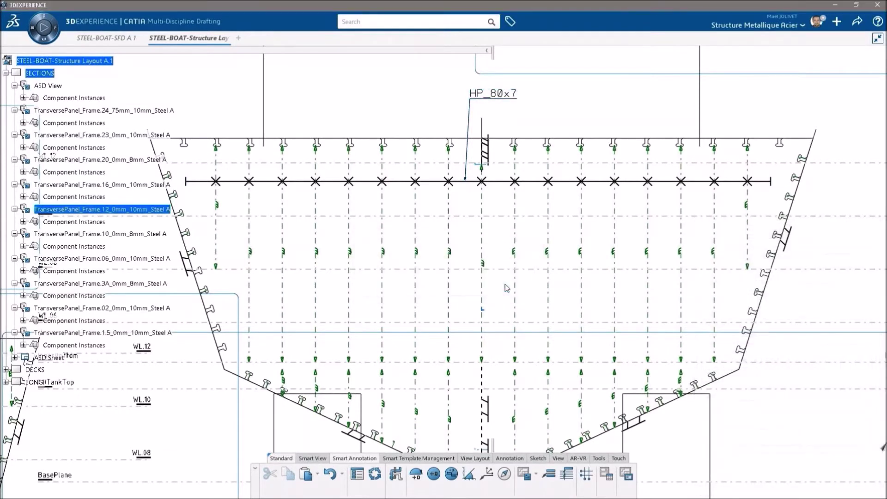
- Review the arranged SECTIONS sheet and activate the DECKS sheet
middle_drag(580, 124, 593, 145)
scroll(593, 147, down, 3)
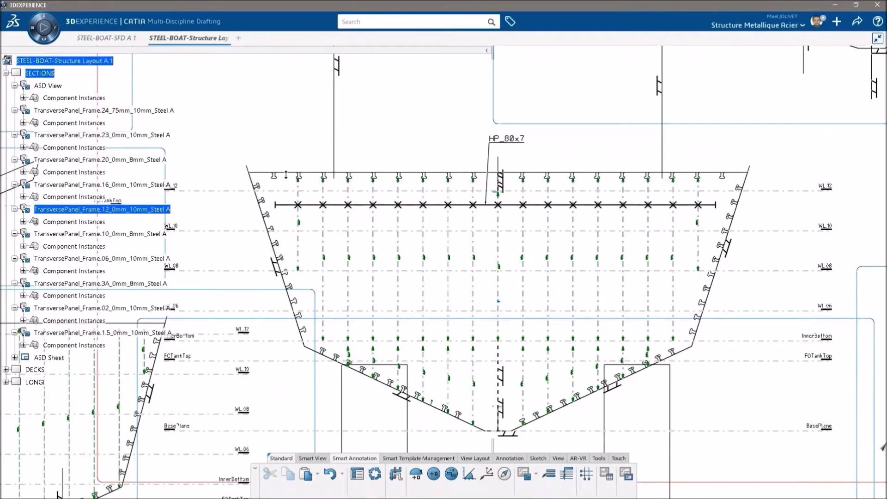
scroll(440, 241, down, 10)
scroll(440, 241, up, 2)
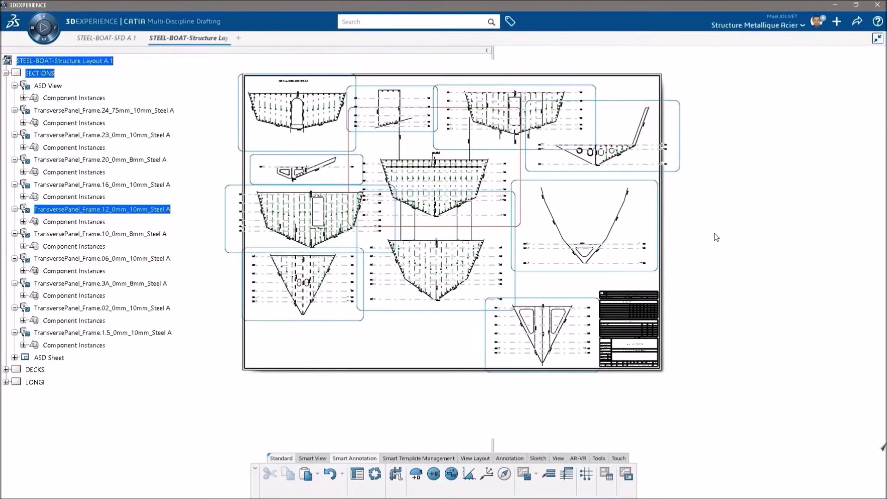
middle_drag(715, 233, 740, 294)
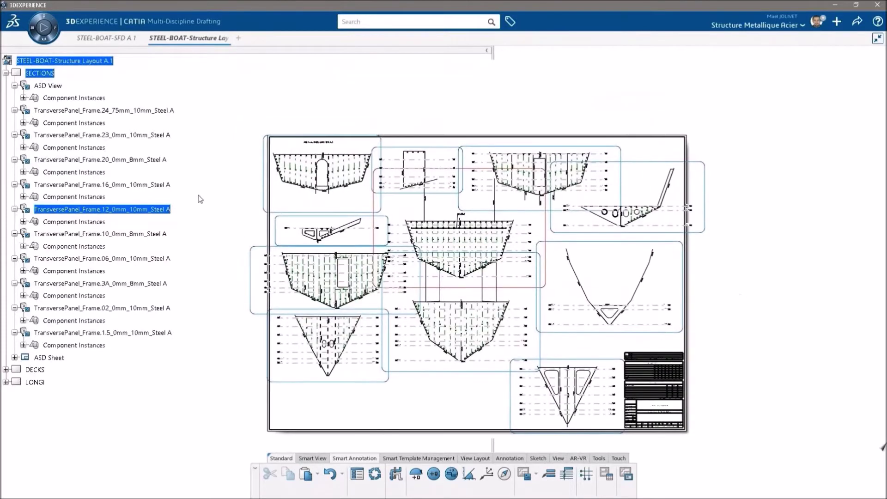
double_click(35, 86)
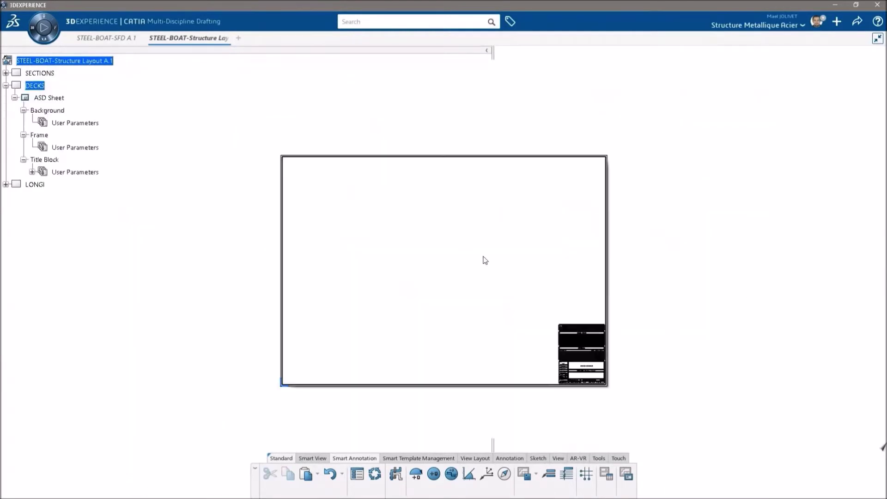
- Switch to the STEEL-BOAT-SFD A.1 model, show the Deck panels, hide the Shell panels, and move the Dynamic Visu Assistant aside
click(107, 38)
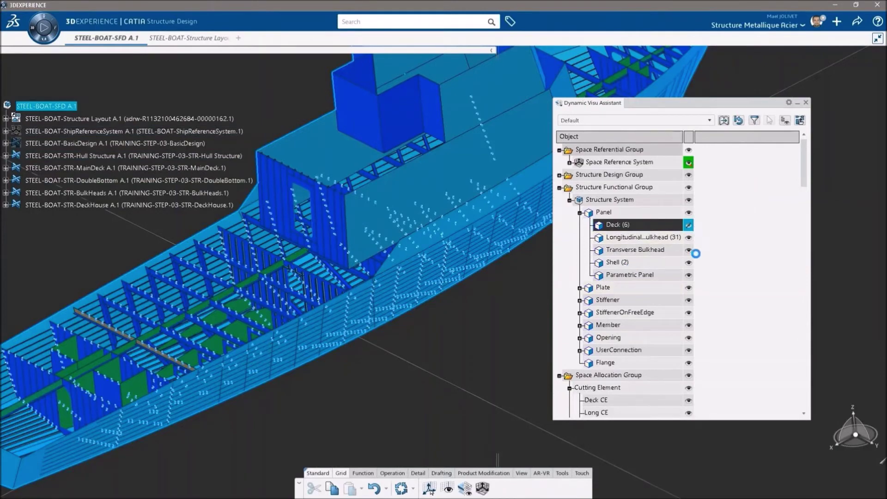
click(689, 262)
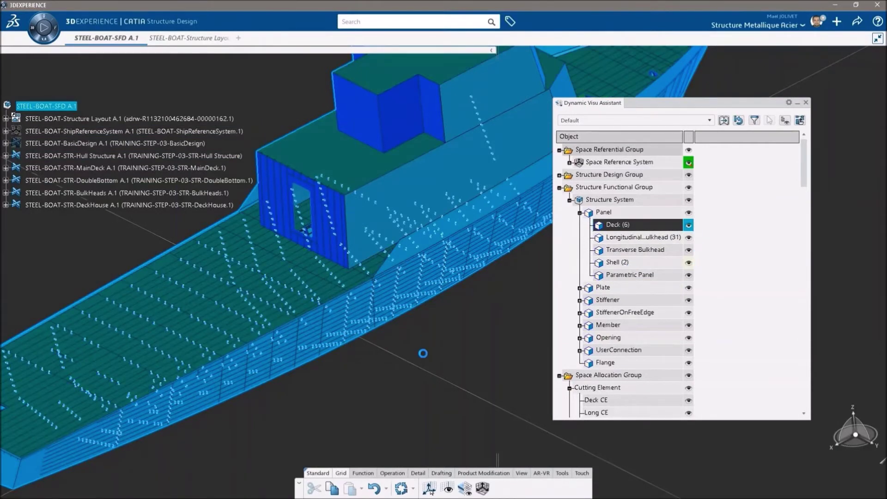
drag(653, 103, 722, 154)
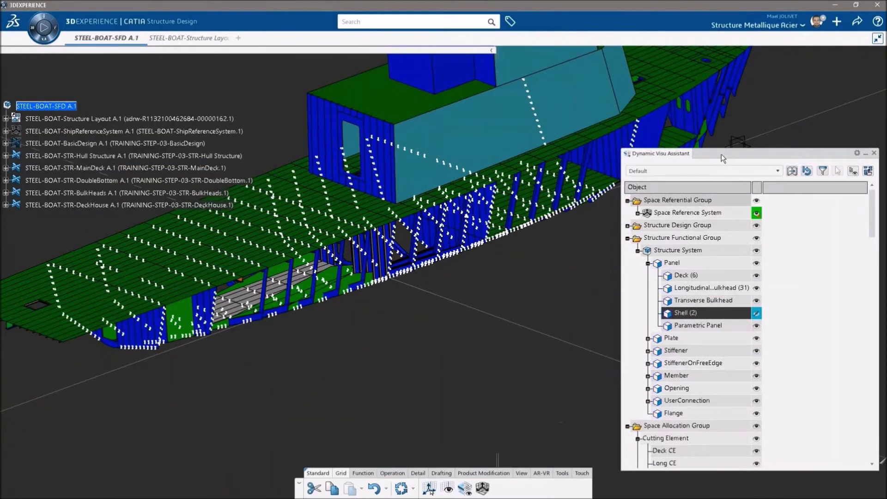
- Start a structural view on the DECKS sheet of the Structure Layout, using STEEL-BOAT-SFD A.1 as its 3D source
click(189, 38)
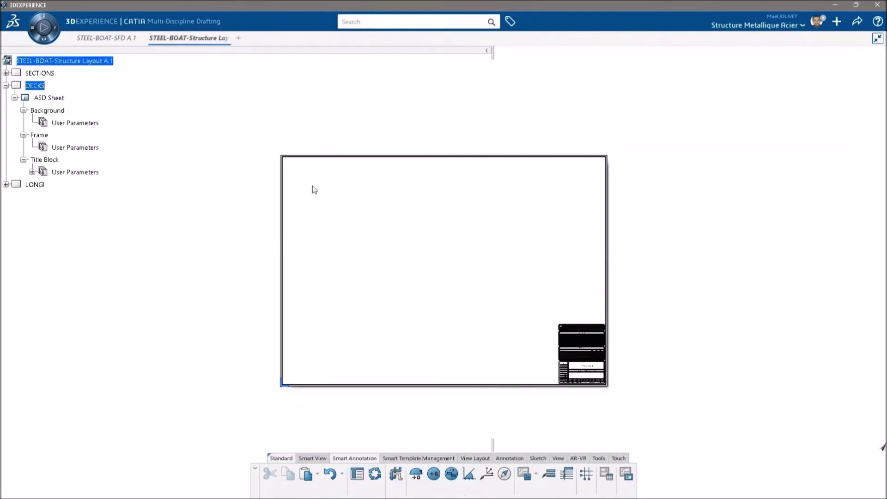
click(321, 459)
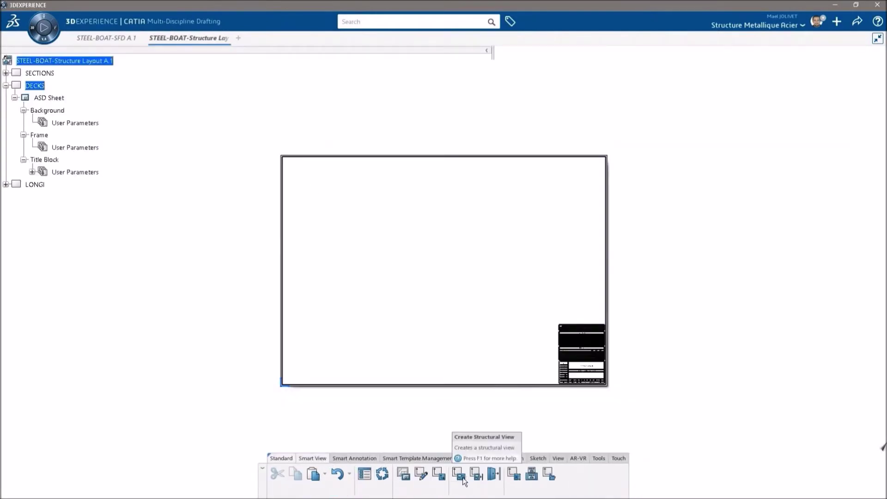
click(459, 475)
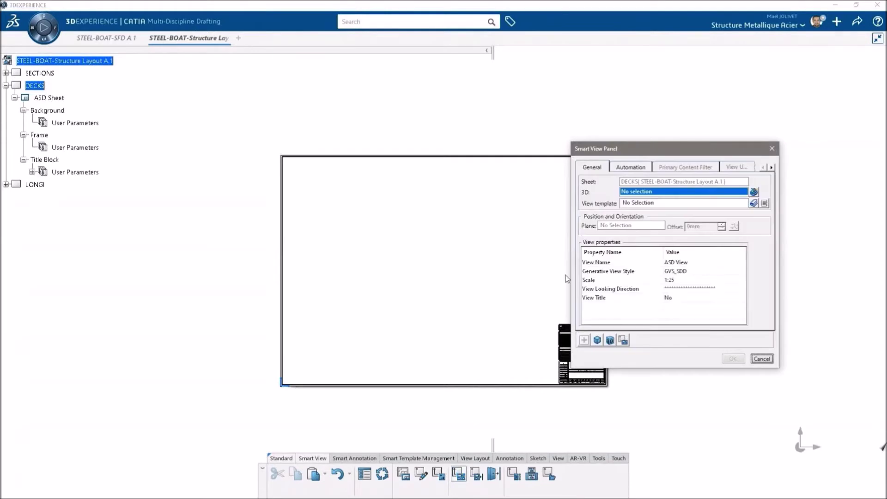
click(754, 193)
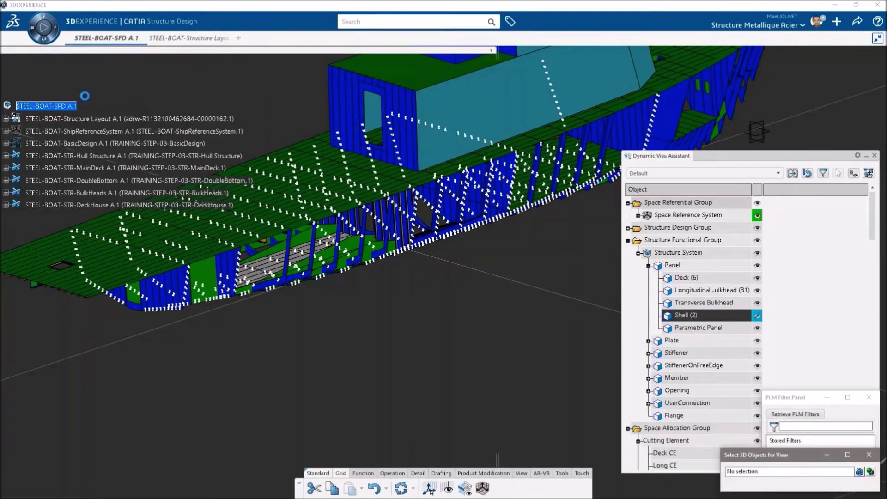
click(54, 106)
click(871, 471)
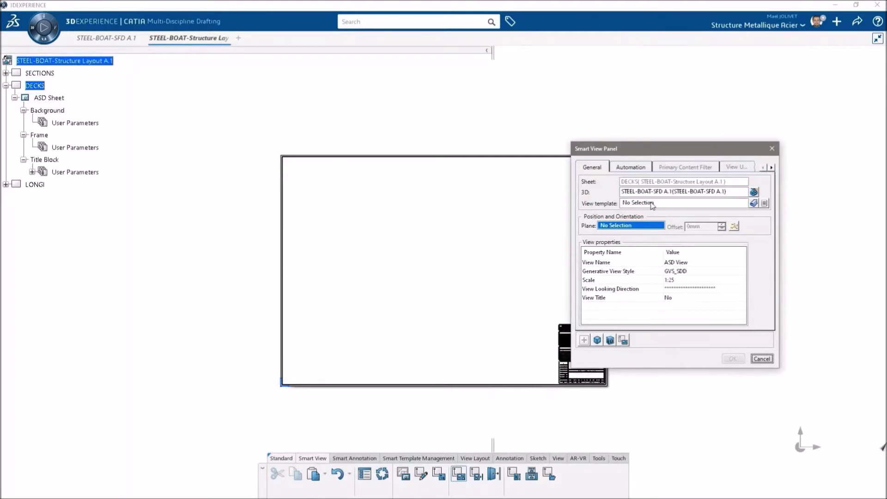
- Show the model in the 3D Viewer, pick the main deck as the view's plane, and enlarge the viewer
click(610, 340)
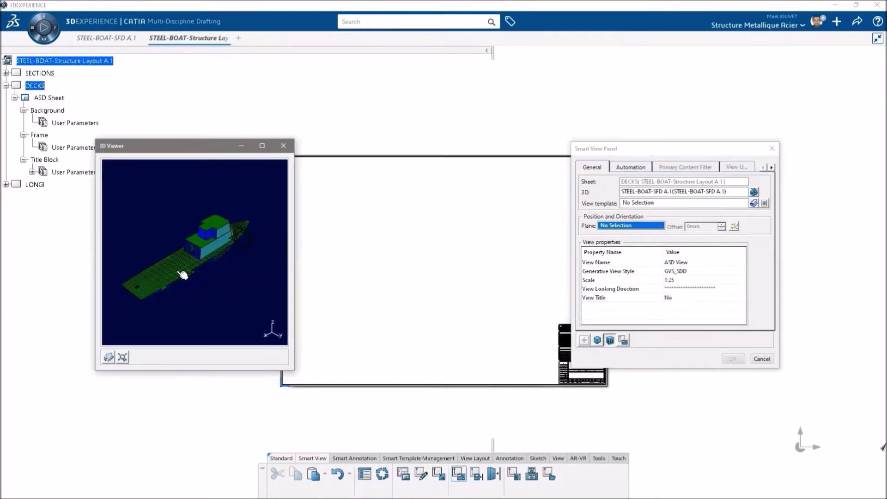
middle_drag(189, 222, 210, 243)
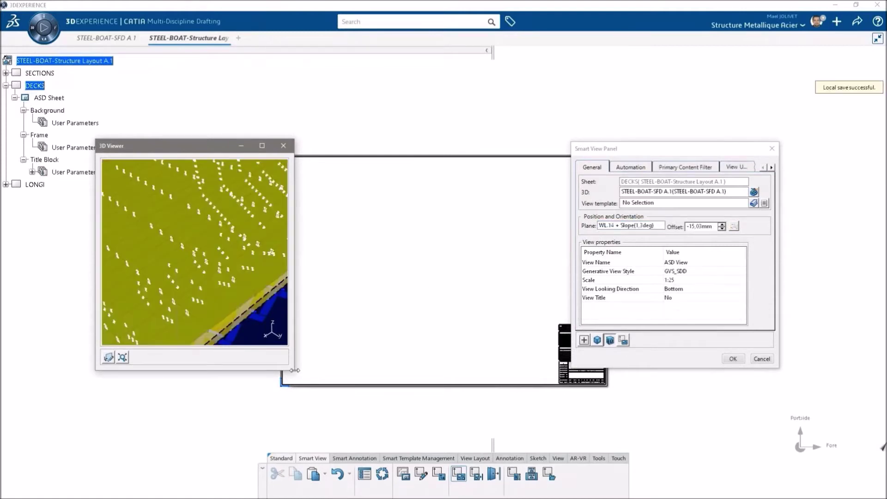
drag(294, 371, 477, 473)
middle_drag(359, 326, 365, 298)
middle_drag(404, 253, 15, 313)
- Set the structural view's plane to WL.14 from the Deck reference planes
click(676, 281)
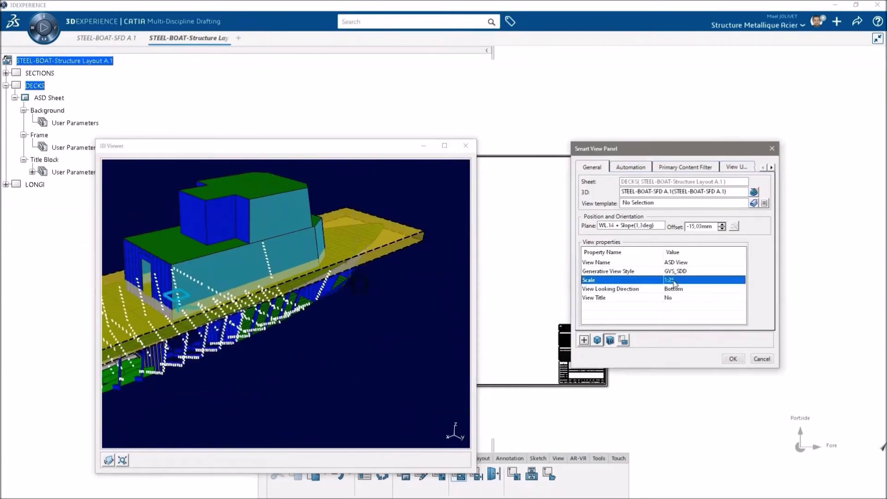
click(645, 226)
middle_drag(311, 332, 428, 296)
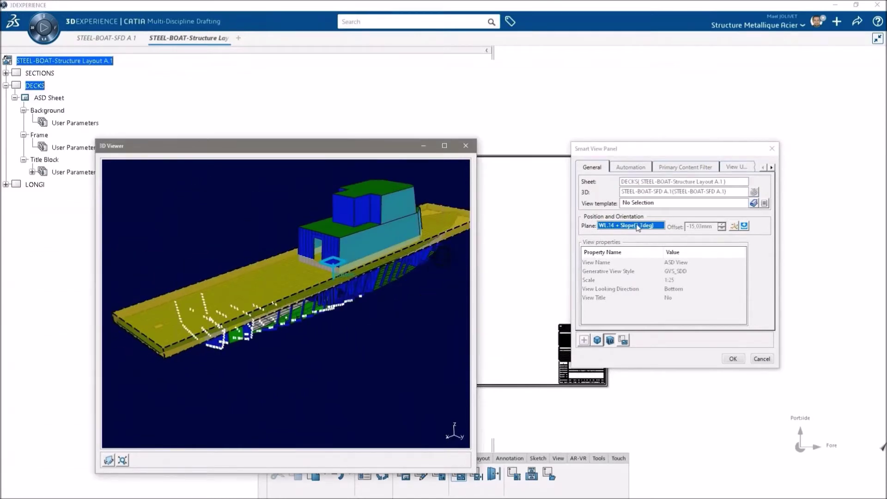
click(623, 227)
click(734, 227)
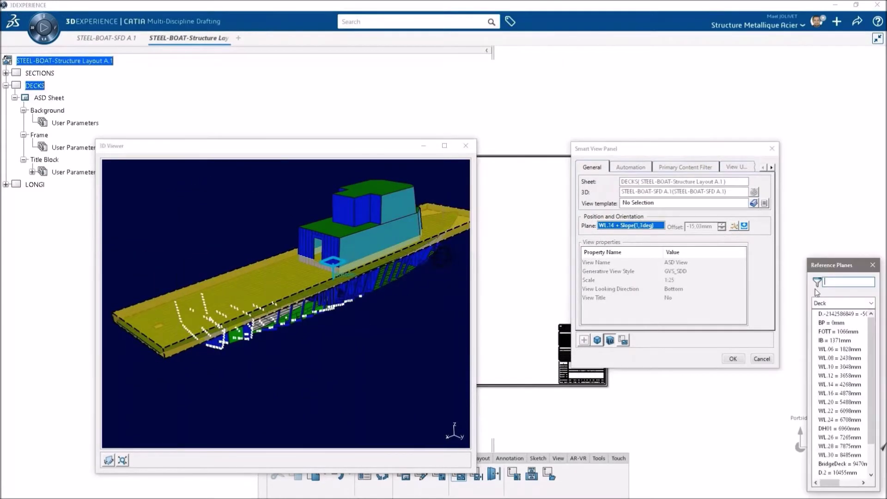
click(837, 385)
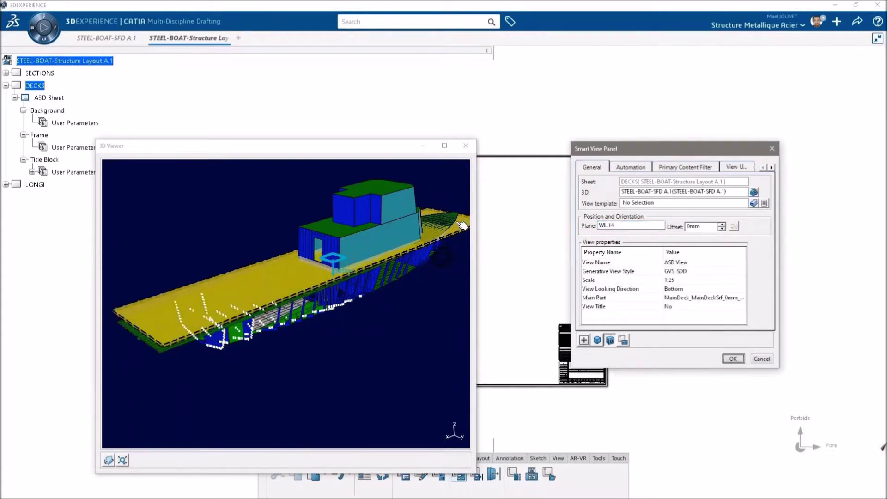
- Stretch the view's 3D box vertically in the 3D Viewer so it encloses the sloped main deck
drag(461, 223, 461, 205)
middle_drag(115, 337, 196, 329)
middle_drag(296, 326, 299, 216)
drag(299, 216, 308, 250)
middle_drag(309, 249, 309, 312)
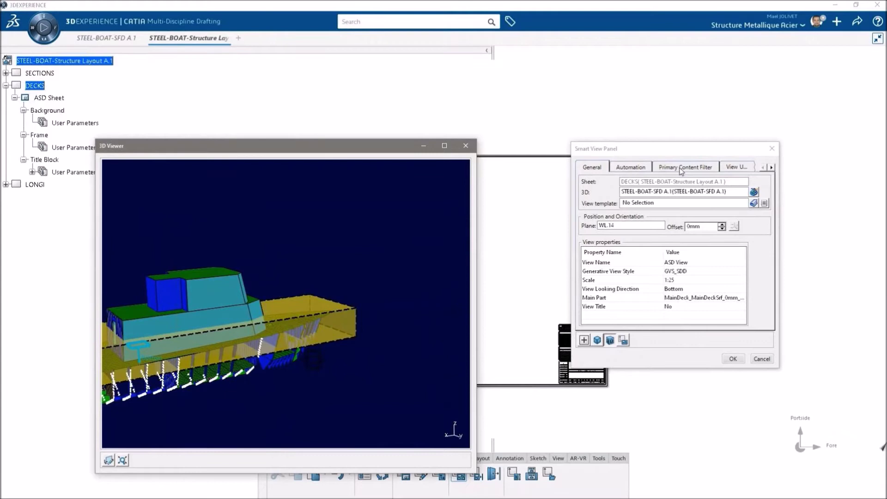
- Try the 'Only inside the box' content filter, and set the Box Filter Type to All Intersected Elements
click(682, 170)
click(668, 215)
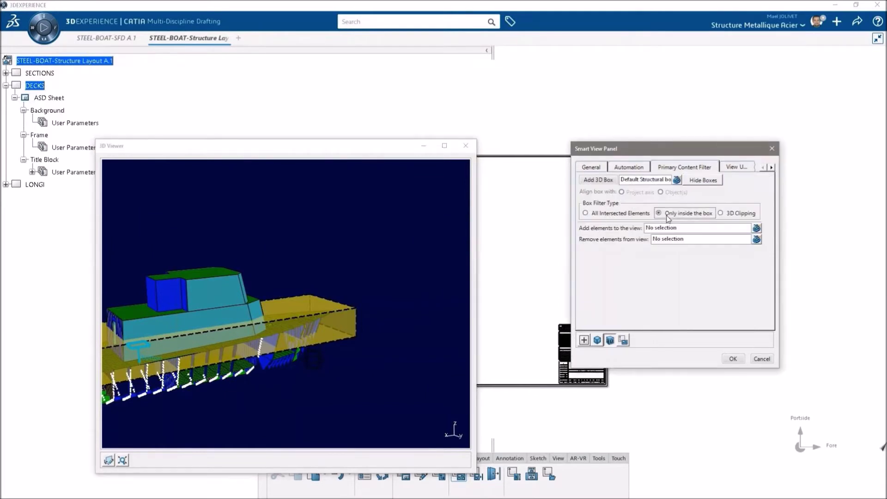
click(620, 215)
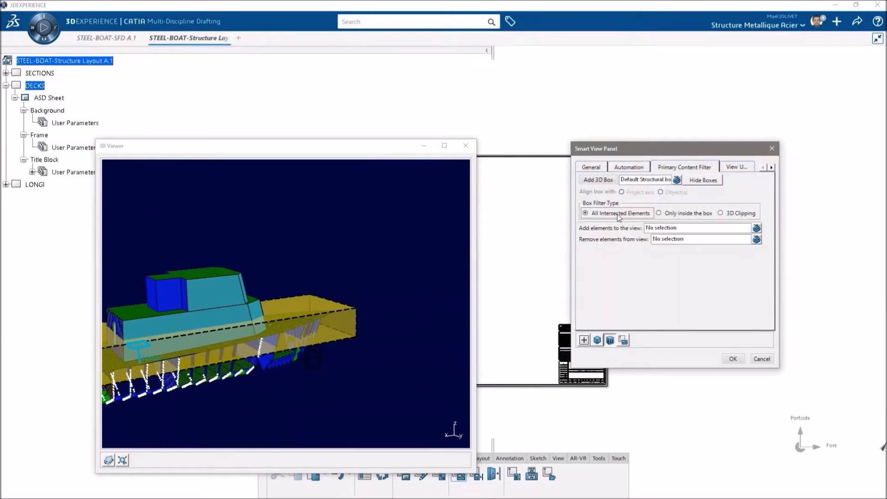
- Set the Box Filter Type to 3D Clipping and the view's scale to 1:50, and place the structural view on the DECKS sheet
click(721, 214)
click(601, 169)
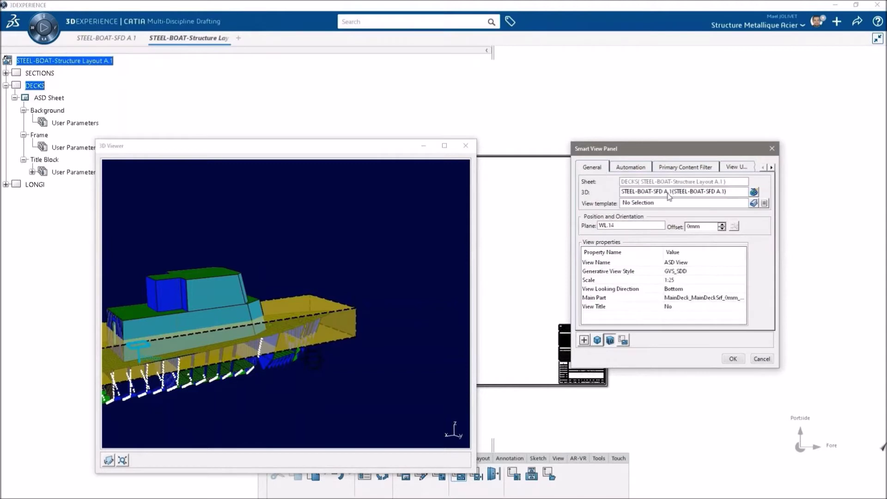
click(680, 281)
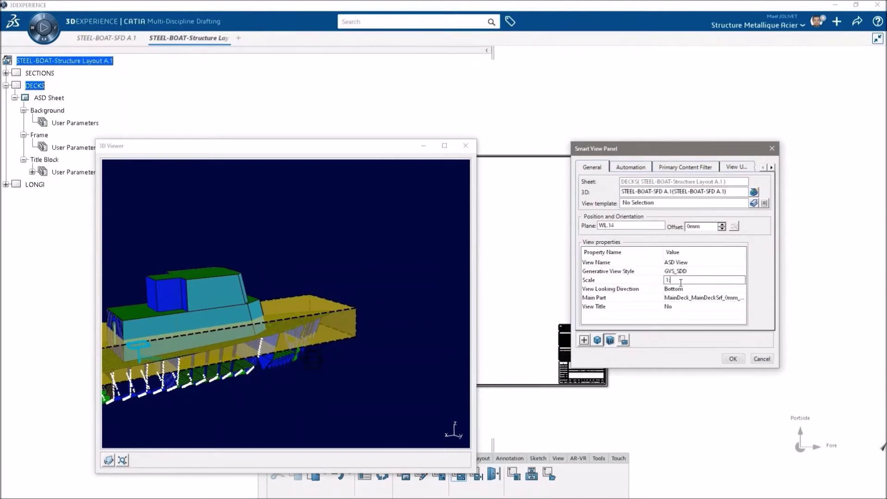
click(687, 290)
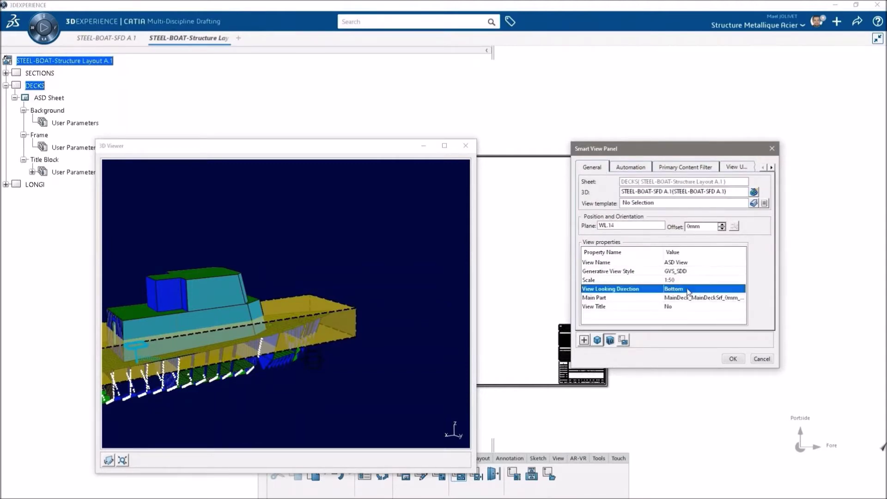
click(733, 359)
click(476, 289)
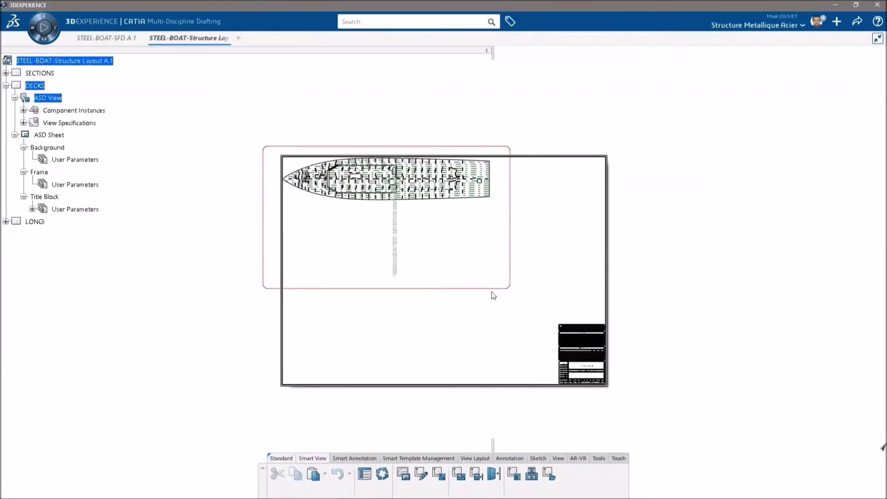
- Move the generated main deck view so that its hull outline lies inside the sheet frame
mouse_move(416, 293)
middle_down()
mouse_move(465, 202)
mouse_move(448, 133)
mouse_move(499, 185)
middle_up()
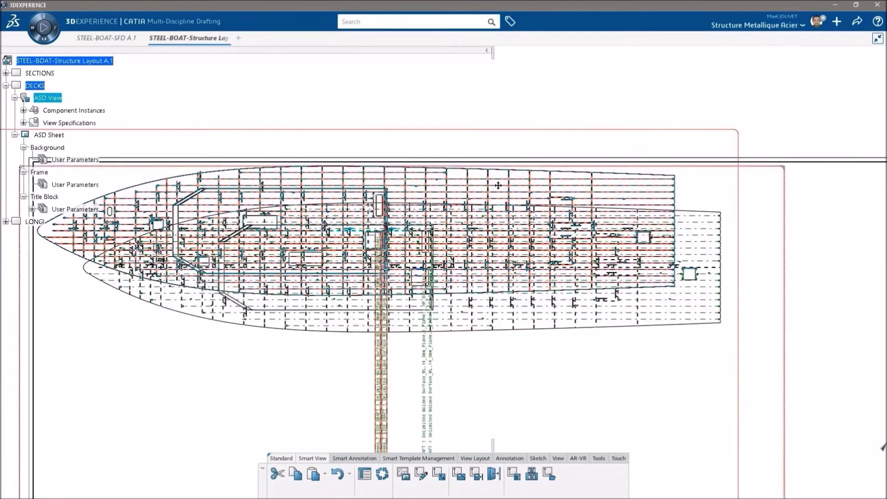
drag(499, 186, 506, 215)
click(485, 247)
middle_drag(448, 402, 405, 372)
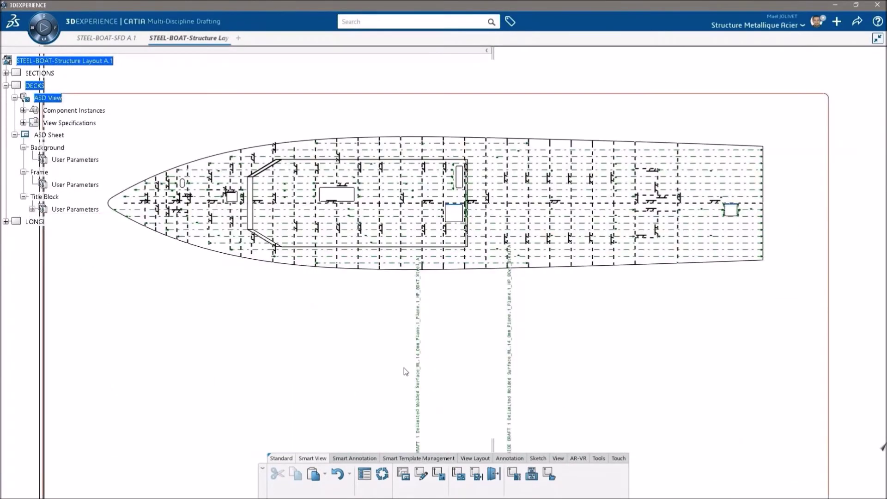
- Edit the deck view's definition, reorient its axes to Starboard and Aft, and regenerate the view
click(396, 94)
click(421, 474)
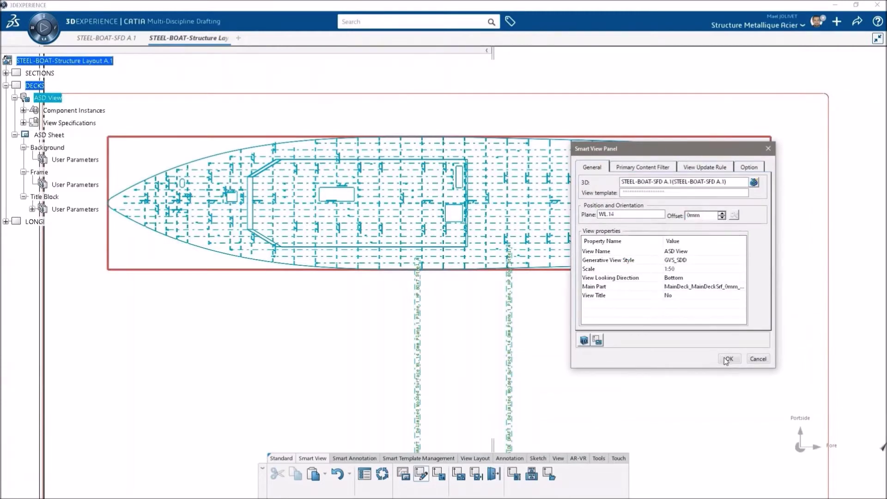
click(833, 447)
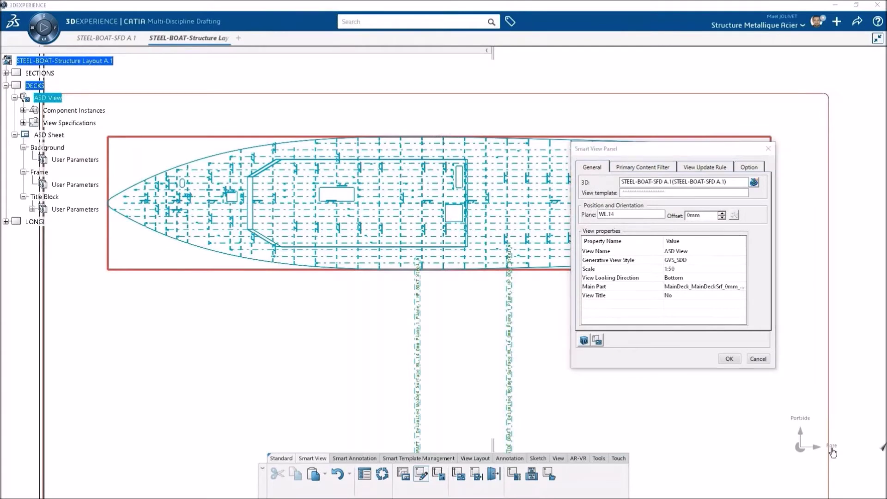
click(834, 434)
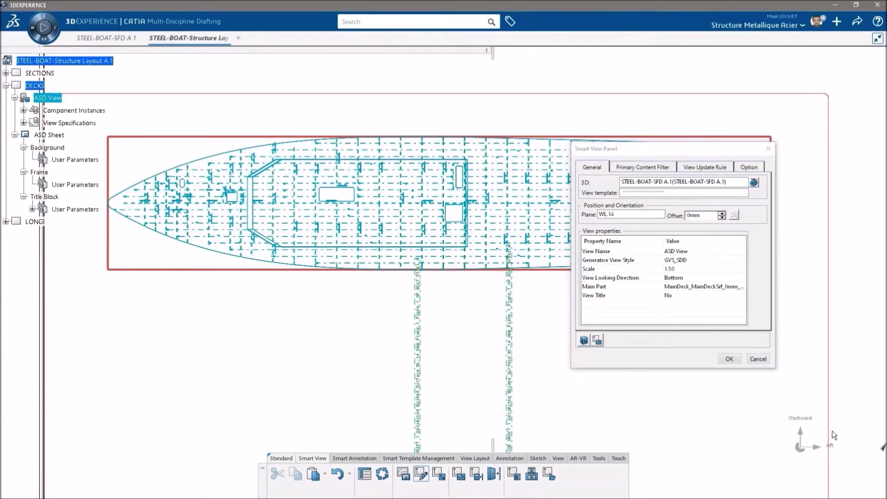
click(730, 360)
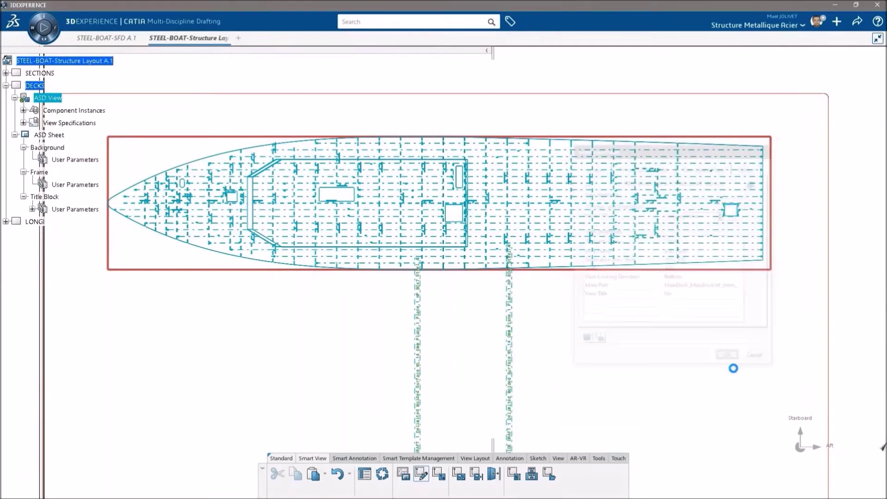
- Add a parametric annotation with the SFD_StiffenerAnnotation template to a longitudinal deck stiffener near the bow, with its text outside the hull outline
scroll(621, 295, up, 9)
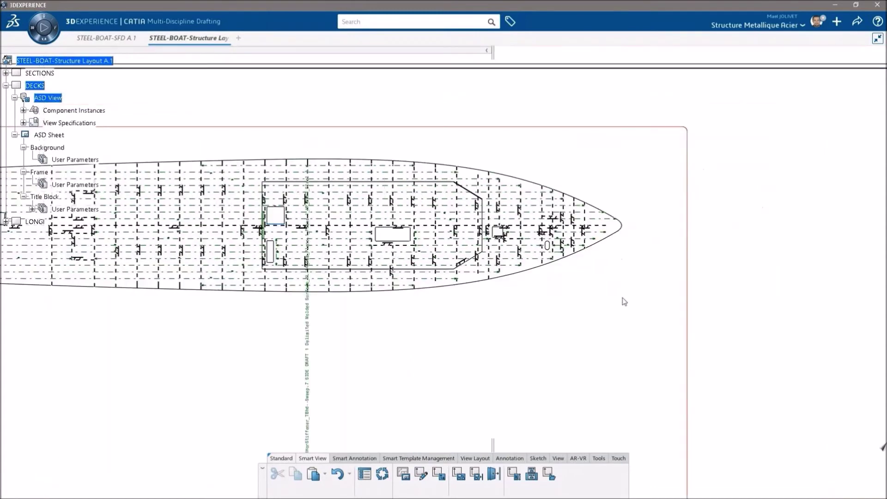
mouse_move(520, 218)
middle_down()
mouse_move(594, 257)
mouse_move(596, 273)
middle_up()
middle_drag(549, 257, 276, 392)
mouse_move(663, 278)
middle_down()
mouse_move(446, 283)
mouse_move(476, 284)
middle_up()
ctrl+middle_drag(478, 321, 509, 326)
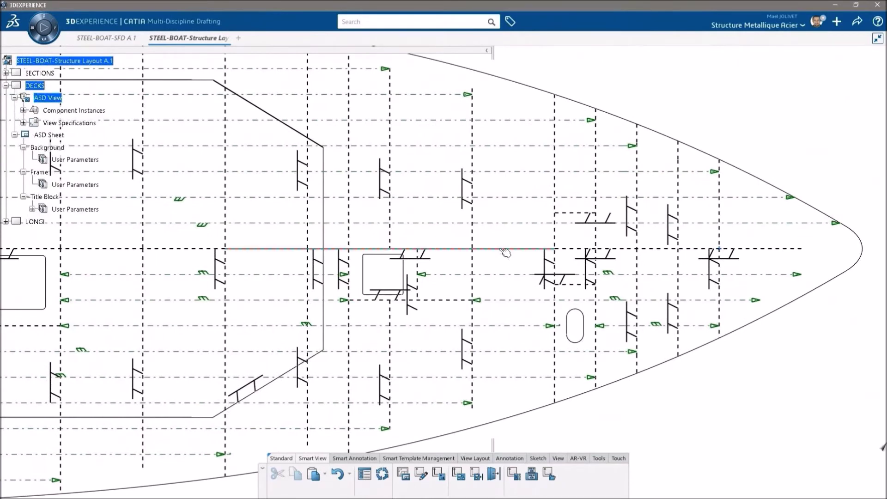
click(362, 460)
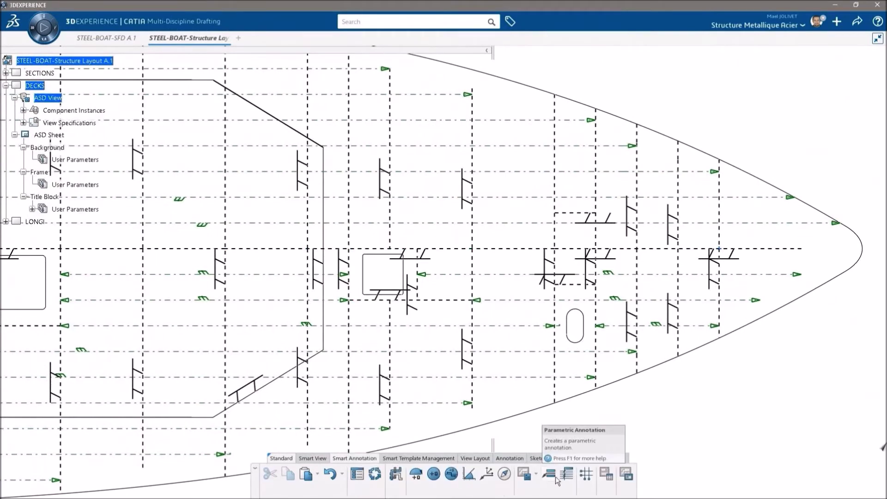
click(556, 479)
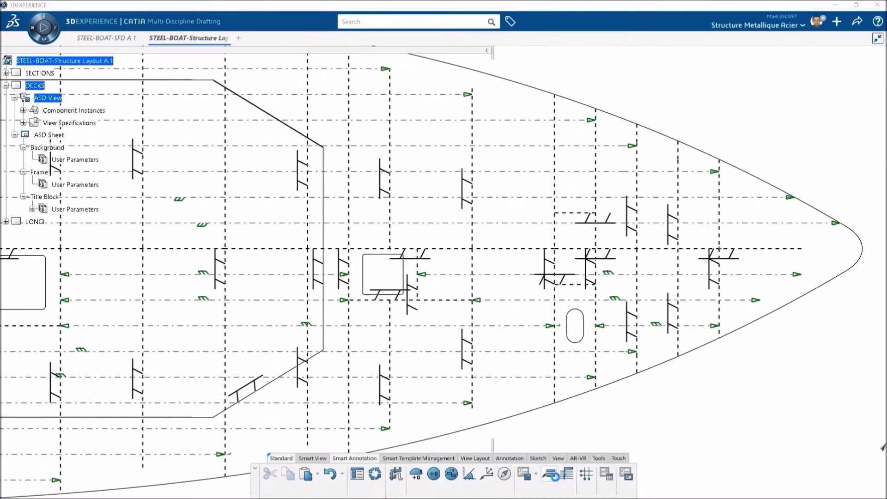
click(449, 386)
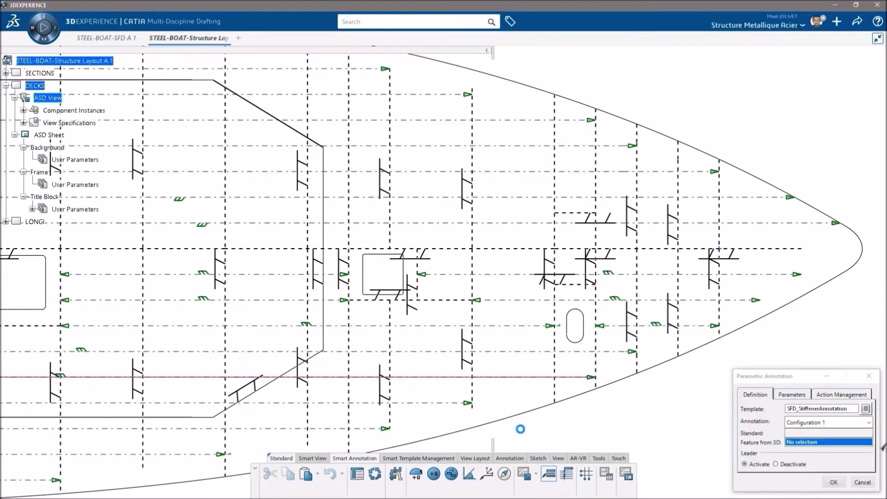
middle_drag(519, 407, 515, 338)
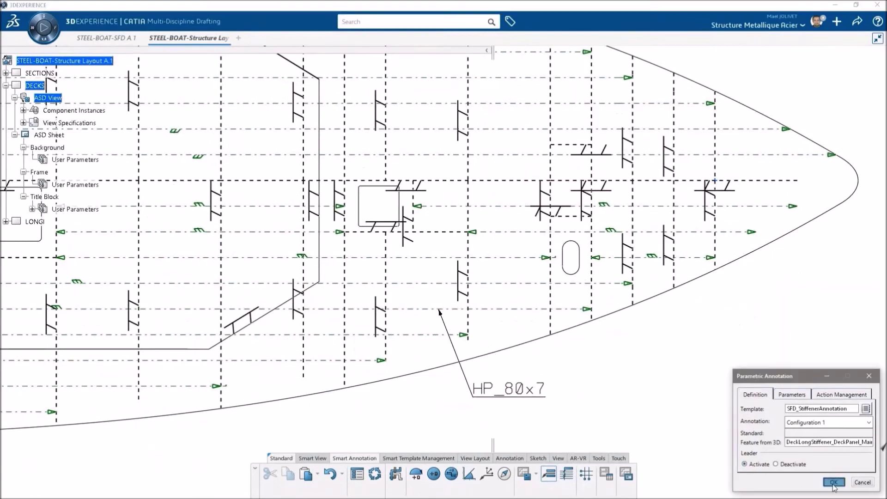
click(457, 419)
- Create a multi-object annotation from the stiffener annotation, covering the longitudinal deck stiffeners near the bow, with covered annotations removed
click(568, 475)
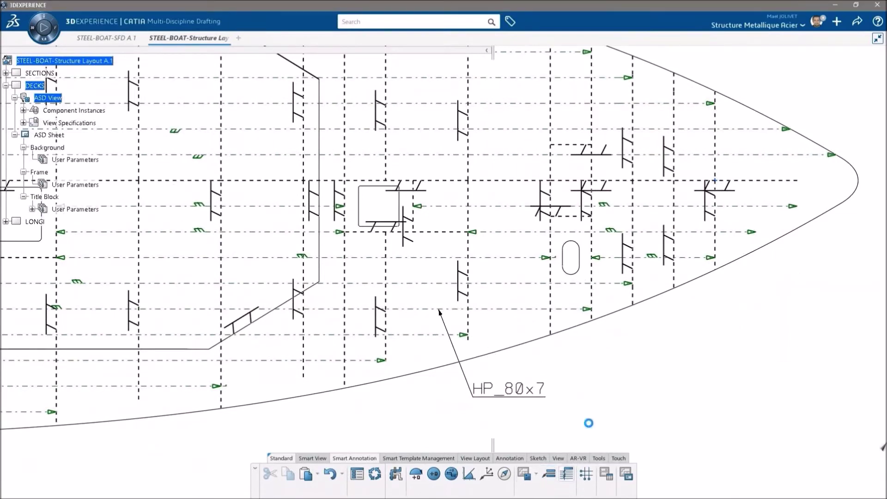
middle_drag(569, 356, 555, 393)
click(506, 386)
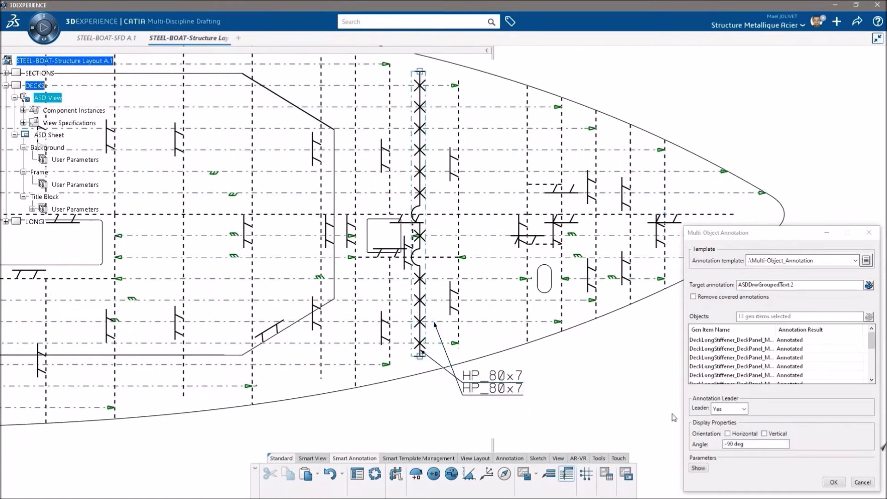
click(708, 299)
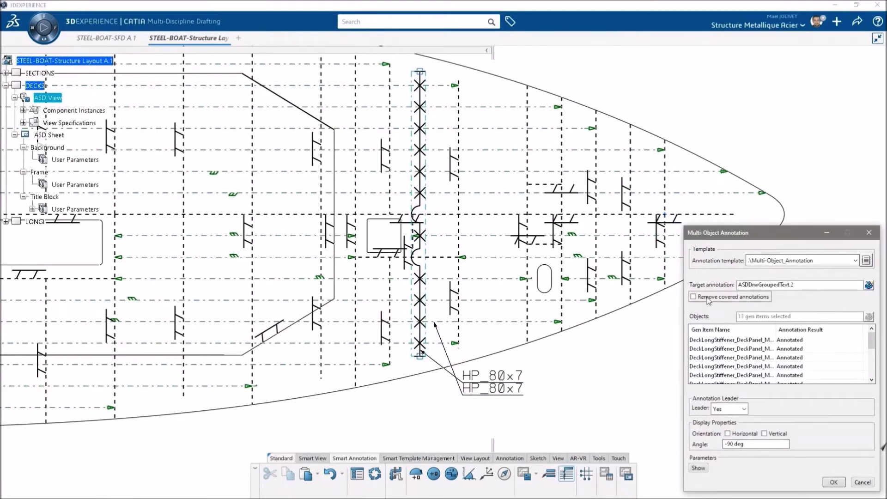
click(838, 488)
click(511, 287)
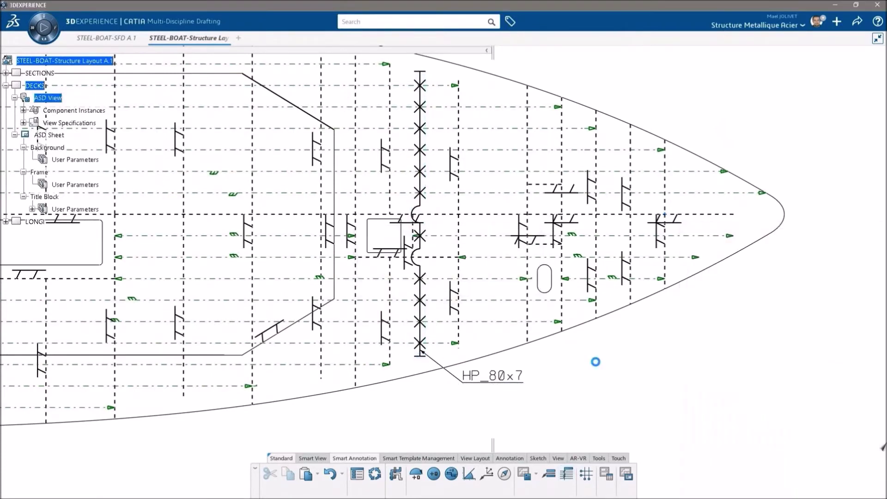
- Examine how the multi-object annotation line marks or skips the longitudinal members it crosses near the bow
middle_drag(594, 361, 570, 319)
scroll(445, 269, up, 2)
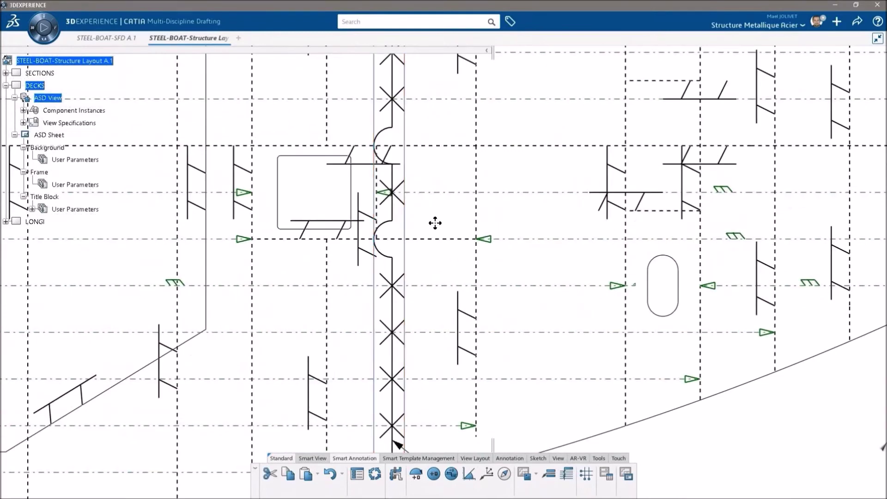
scroll(481, 264, down, 3)
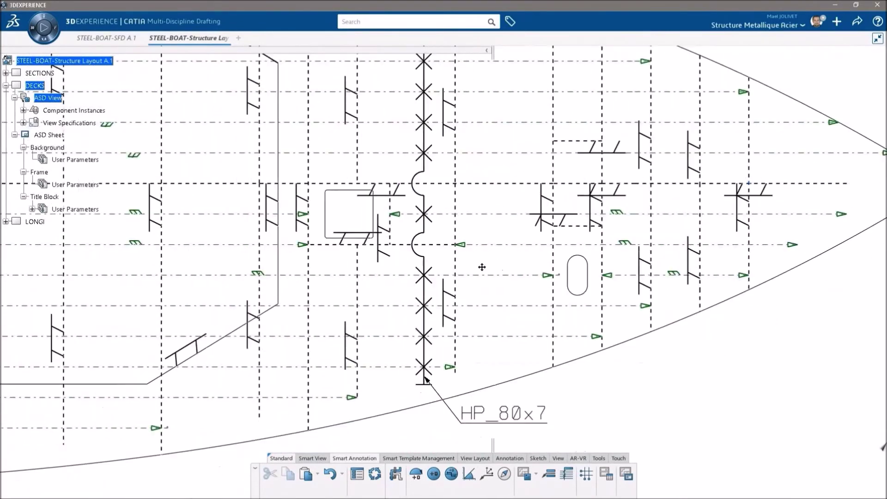
scroll(471, 285, up, 3)
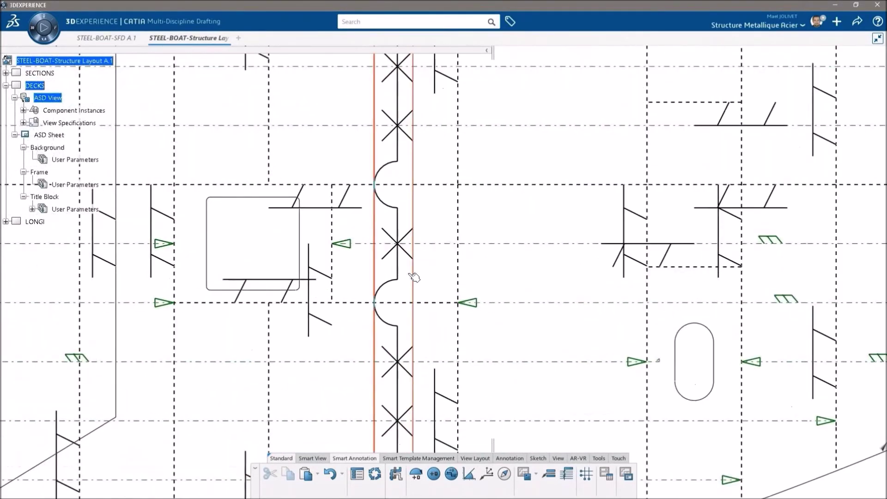
scroll(521, 303, down, 3)
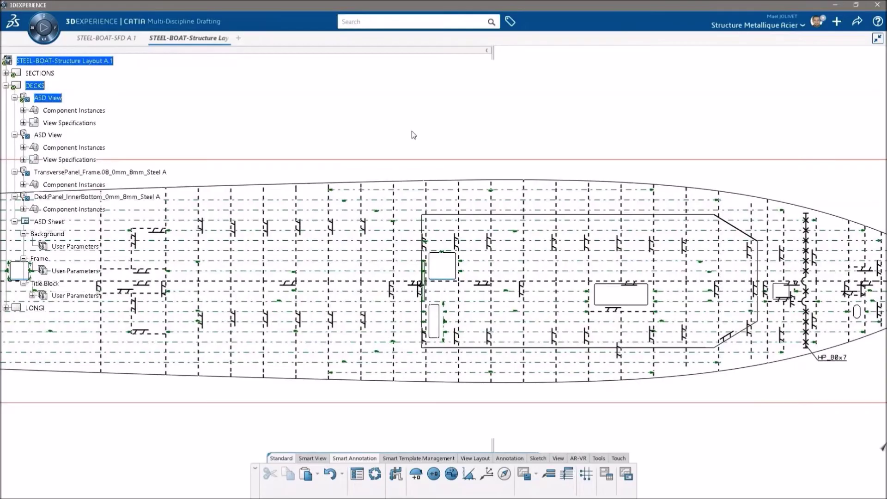
- Open the GVS parameter overrides for the main deck view's GVS_SDD style from the view's properties
ctrl+middle_drag(426, 177, 404, 228)
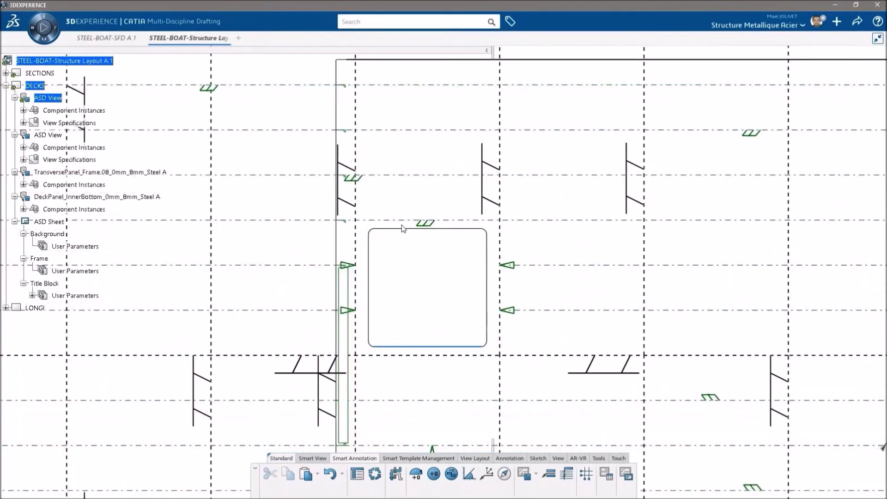
mouse_move(399, 355)
ctrl+middle_down()
mouse_move(432, 214)
mouse_move(434, 249)
mouse_move(429, 112)
ctrl+middle_up()
right_click(430, 112)
click(536, 190)
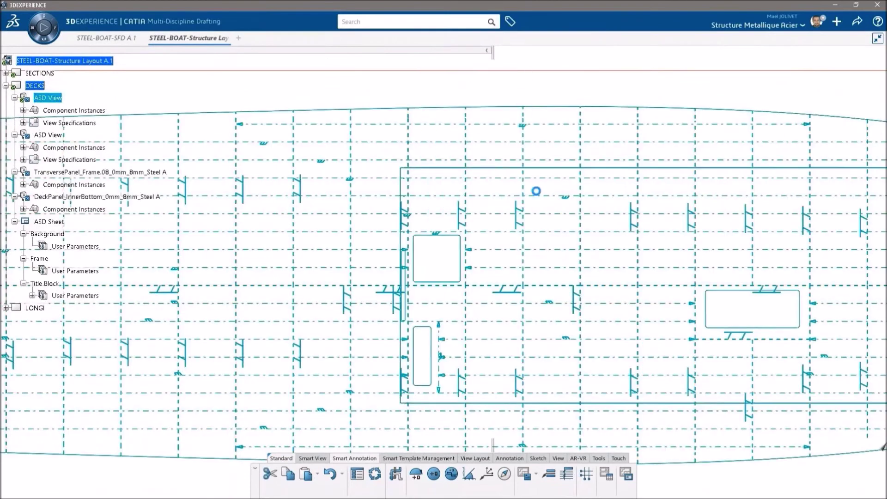
click(263, 148)
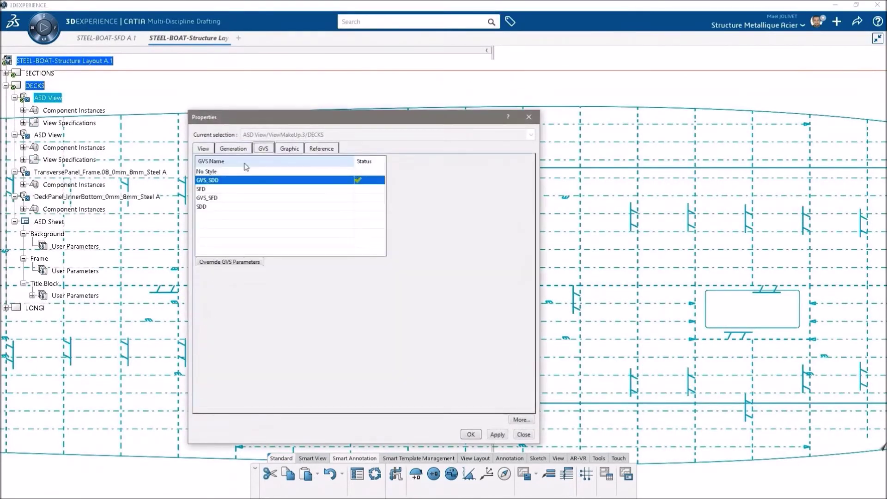
click(224, 262)
- Set Draw to Yes for DashX under Structure, StructureObjects, Opening, ViewType, AnyView, and apply the override to the deck view
click(263, 156)
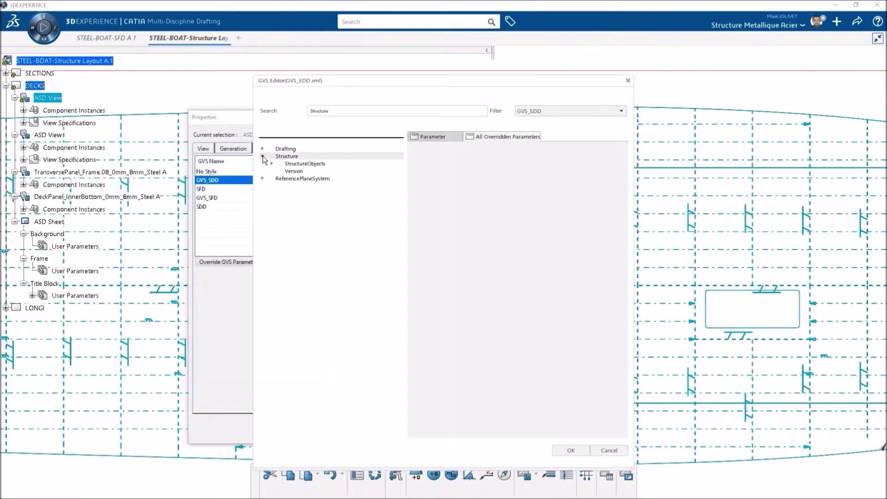
click(272, 164)
click(281, 193)
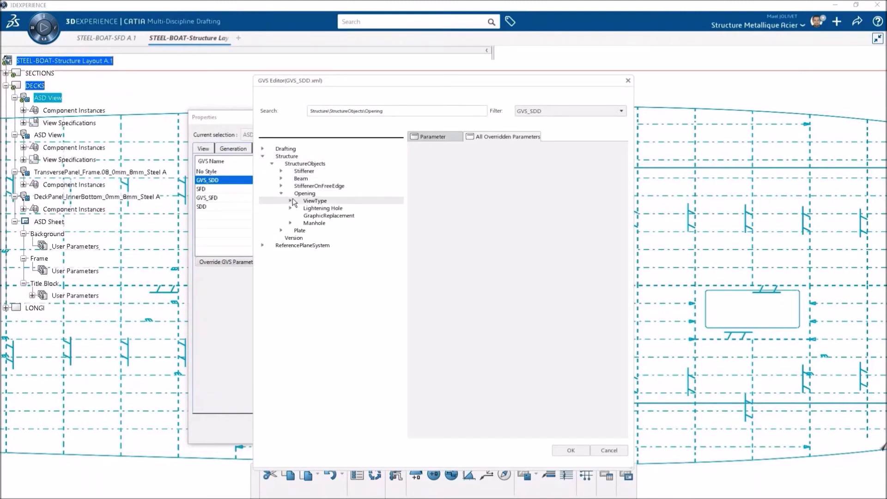
click(290, 201)
click(300, 208)
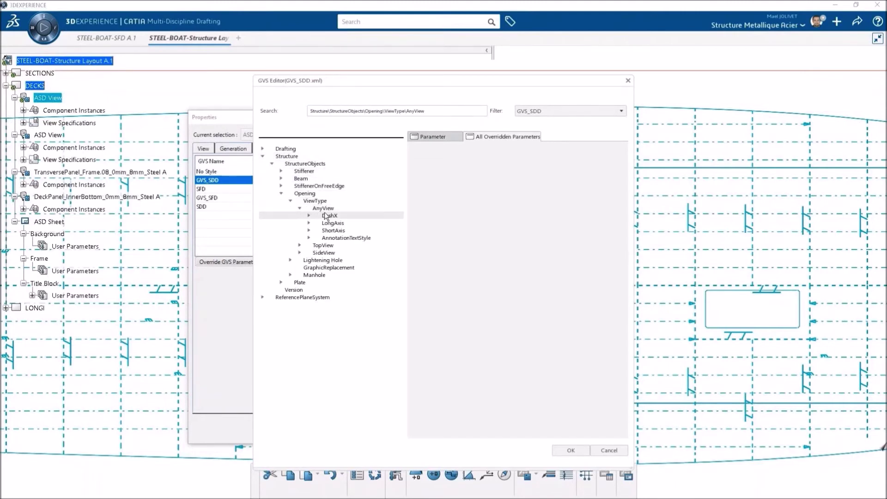
click(329, 215)
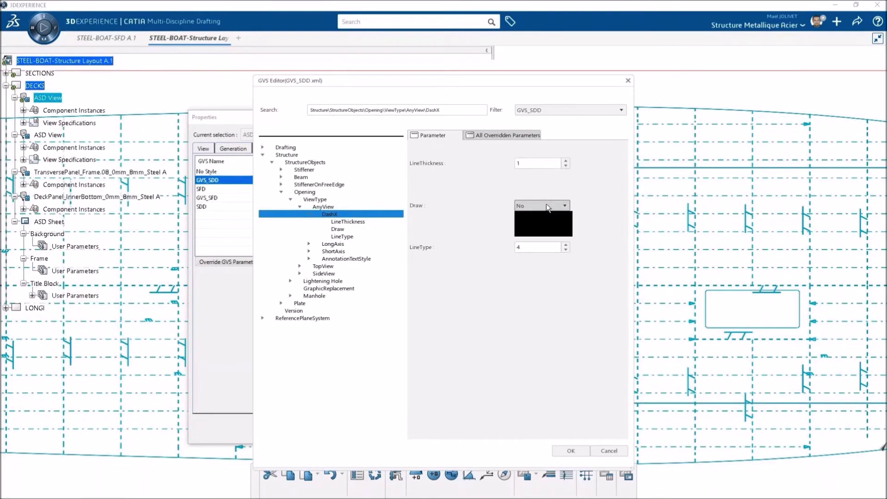
click(536, 224)
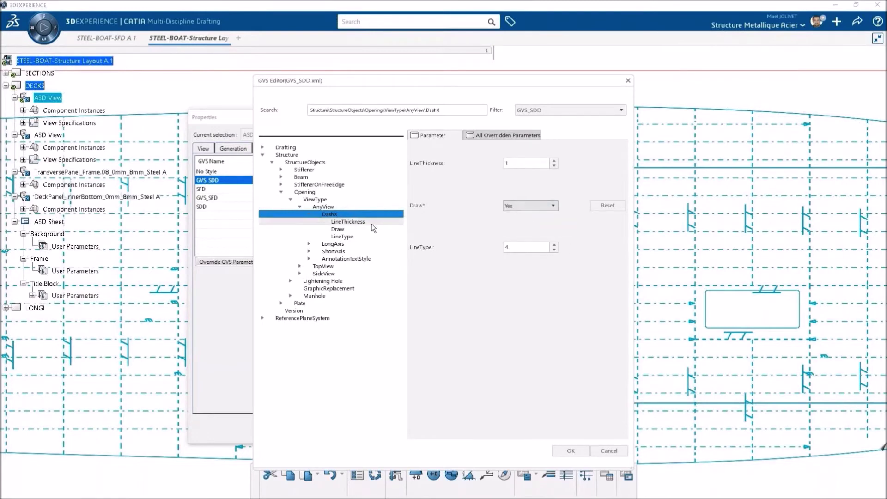
click(310, 215)
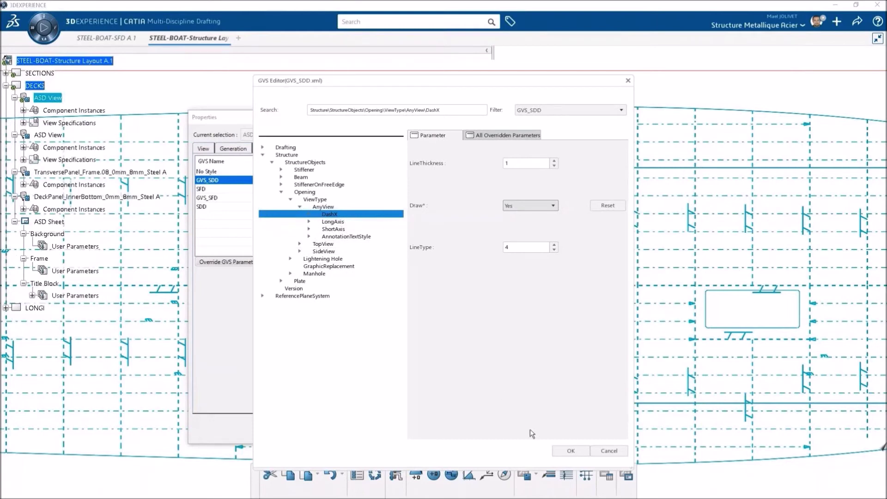
click(567, 450)
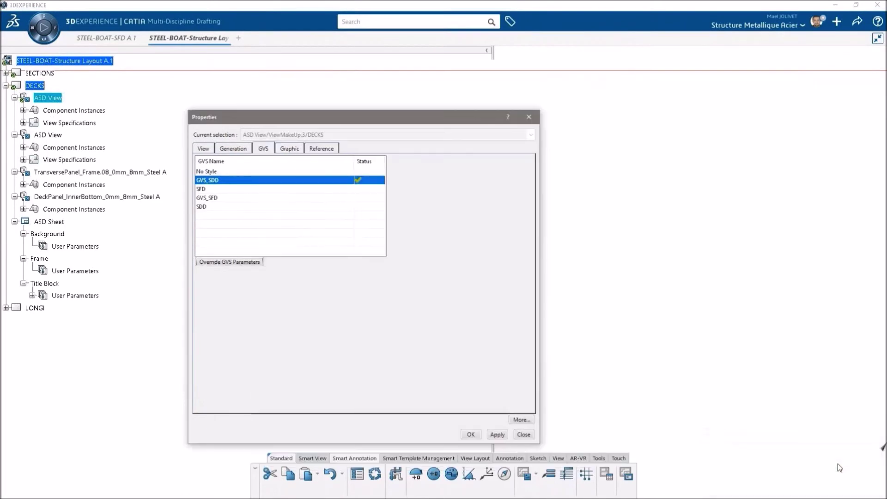
click(471, 434)
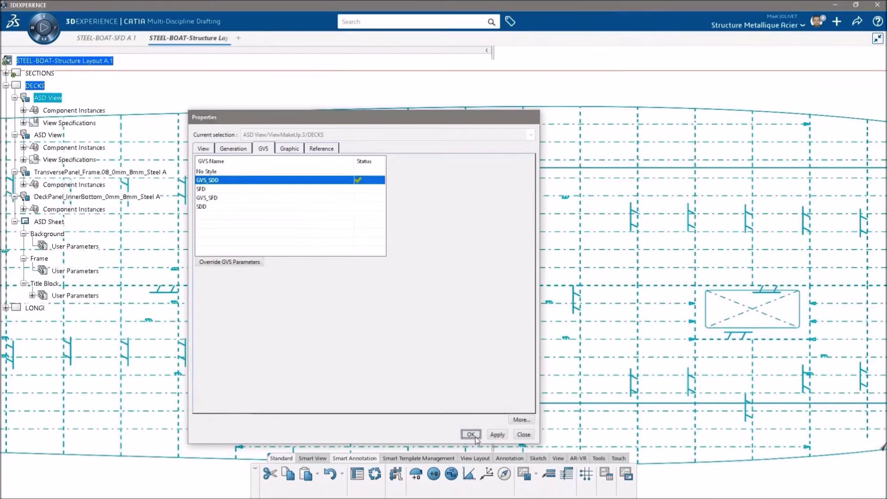
- Add parametric plate-thickness annotations with leaders to the transverse frames of the small deck view below the main deck
click(438, 275)
scroll(438, 277, up, 5)
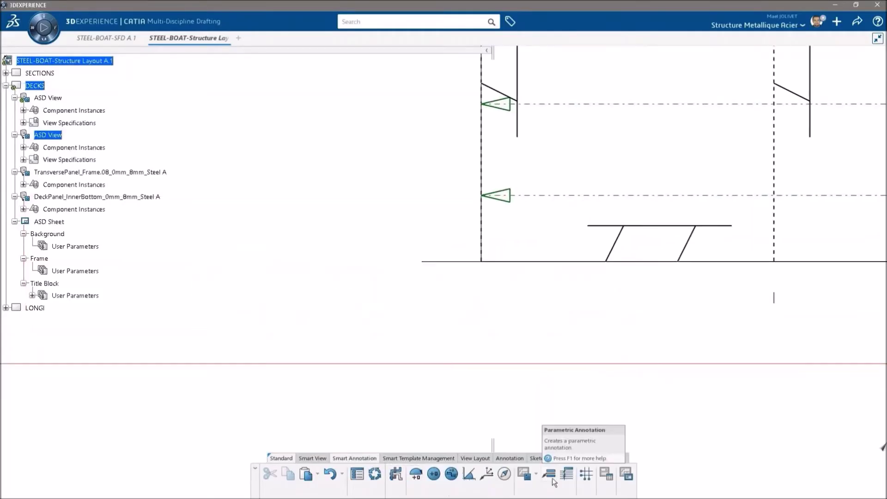
click(549, 474)
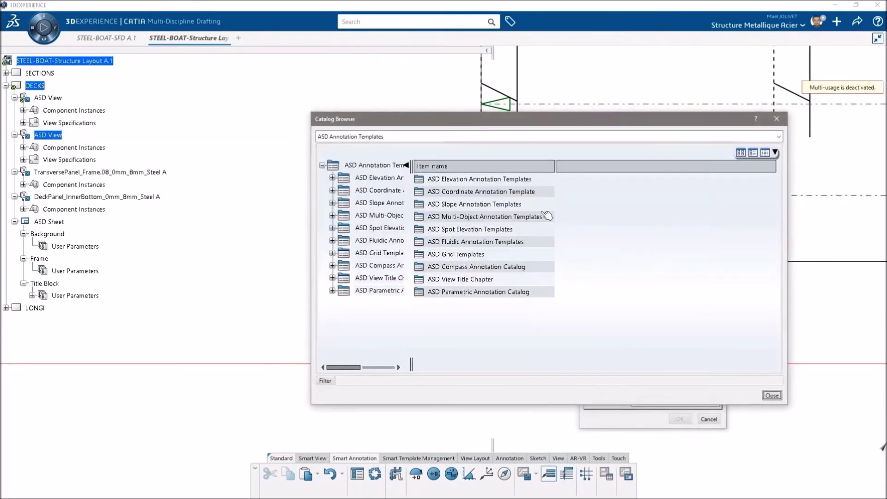
double_click(527, 292)
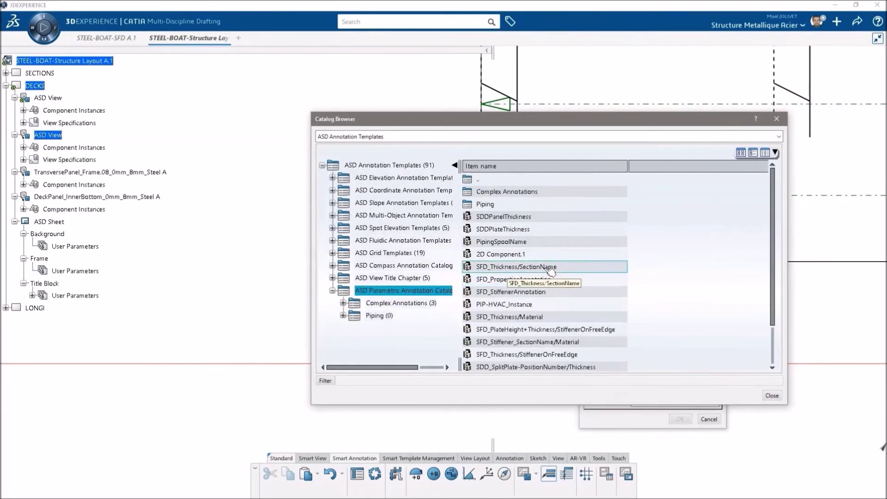
click(769, 397)
click(466, 263)
click(512, 360)
mouse_move(523, 361)
middle_down()
mouse_move(410, 345)
mouse_move(399, 205)
middle_up()
click(680, 443)
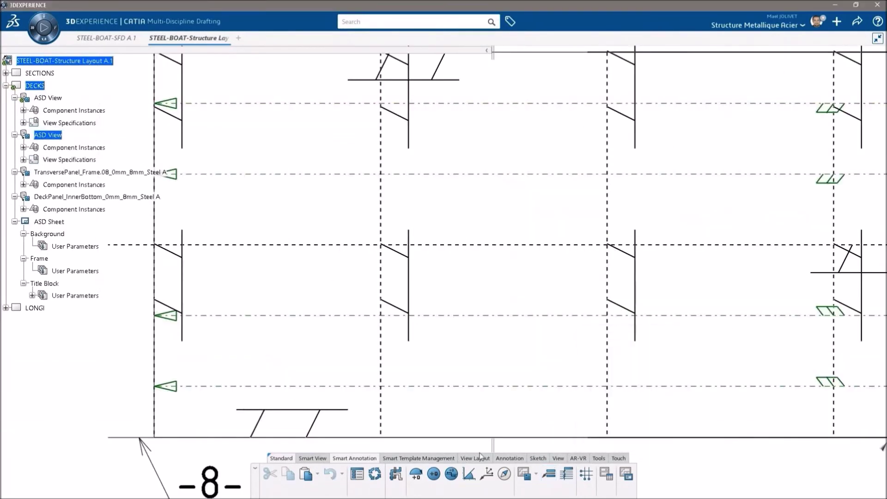
click(381, 199)
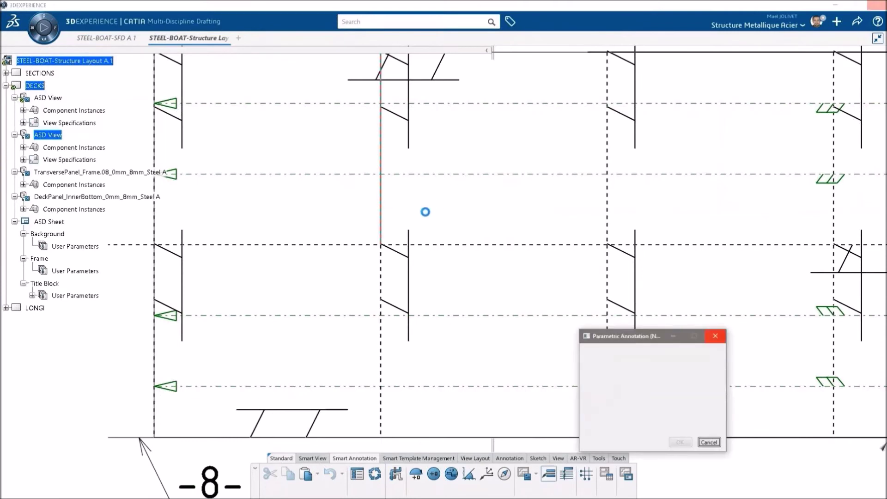
click(686, 443)
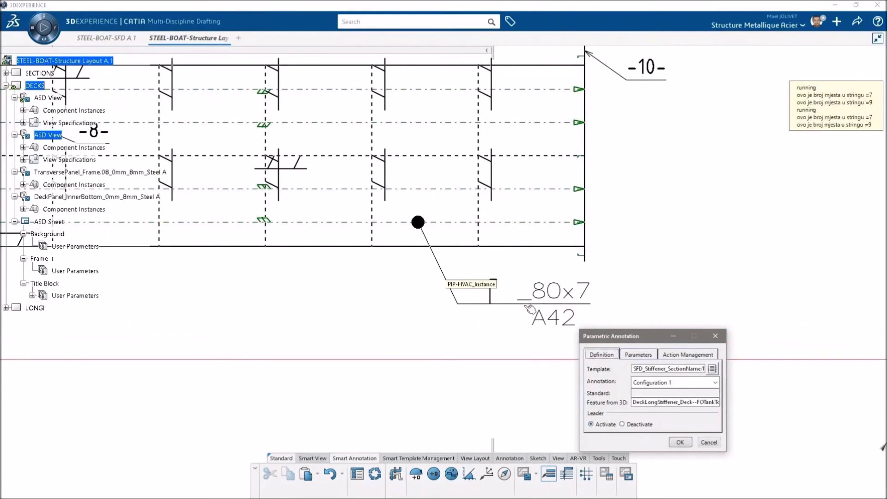
- Annotate a deck longitudinal with the SFD_Stiffener_SectionName/Material template and extend it across the longitudinals as a multi-object annotation, removing covered annotations
click(680, 443)
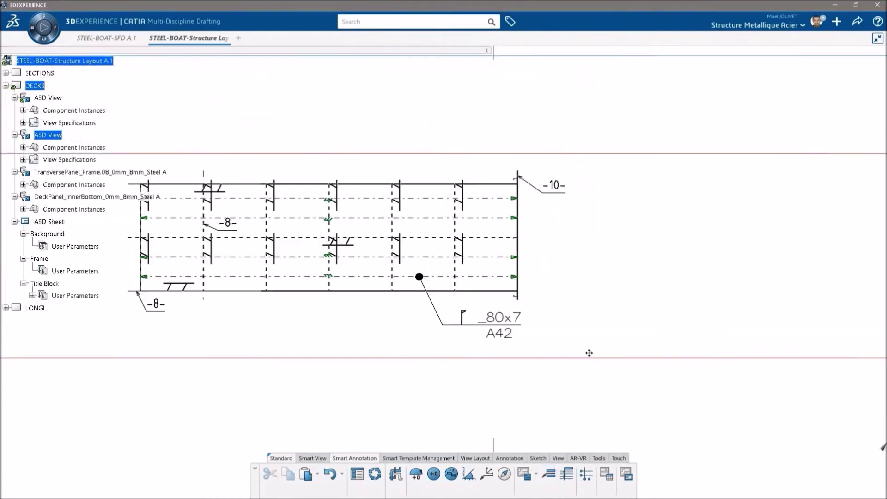
middle_drag(590, 353, 578, 367)
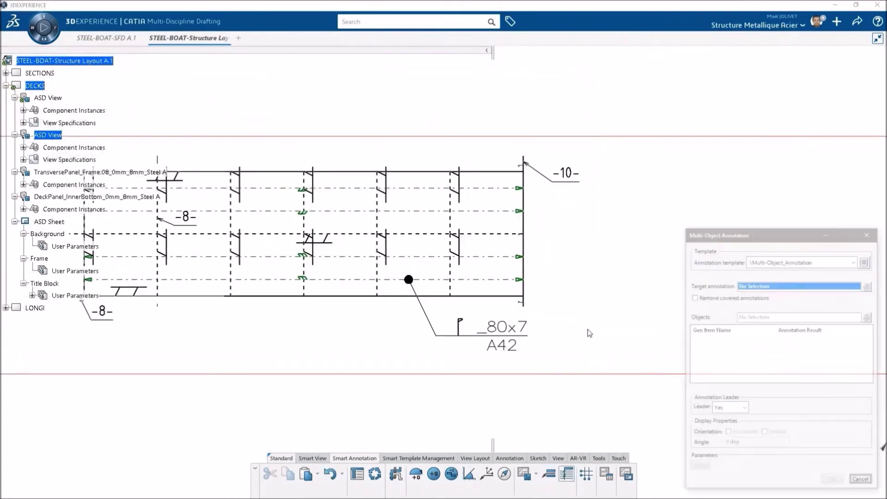
click(693, 297)
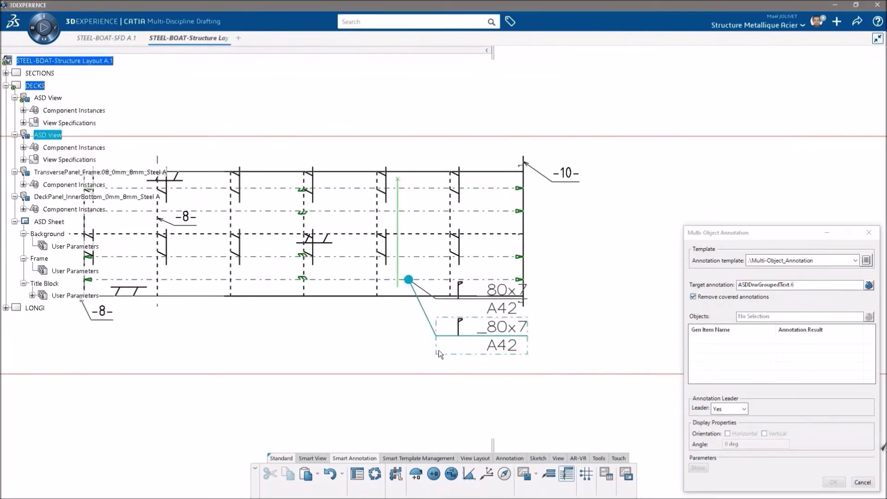
click(834, 483)
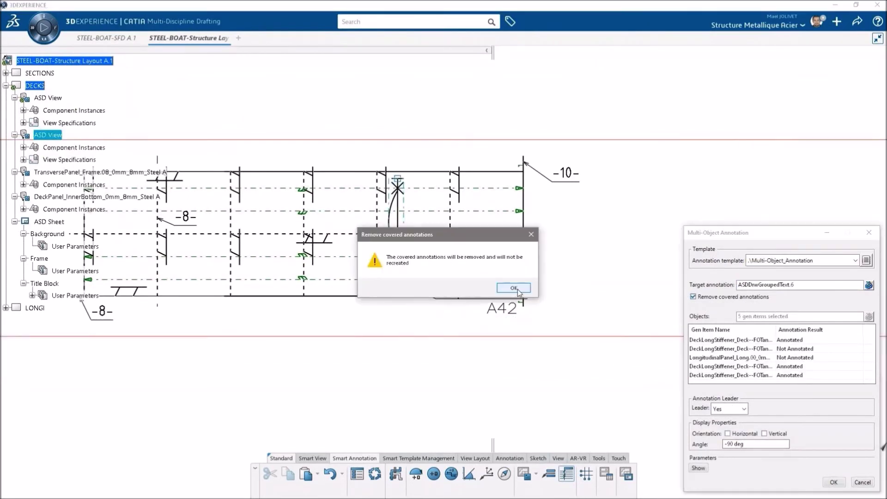
click(514, 288)
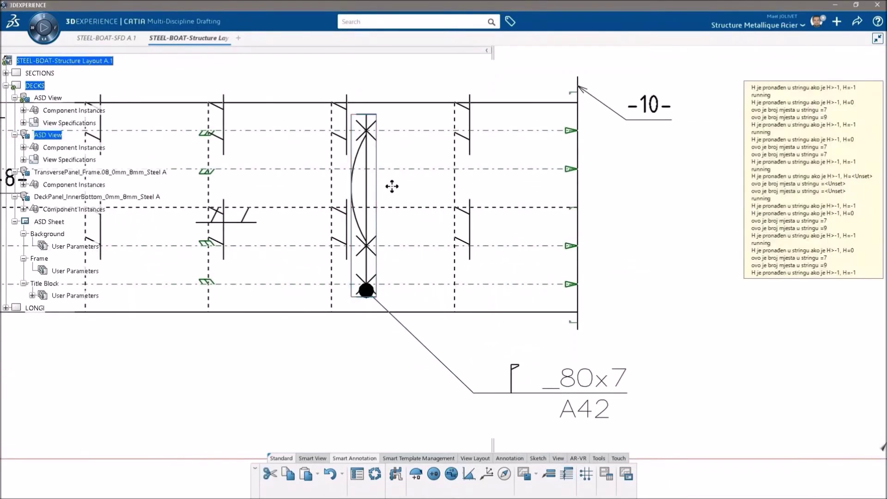
- Move the multi-object annotation line to about midway between its neighbouring transverse frames
drag(398, 186, 412, 188)
click(433, 192)
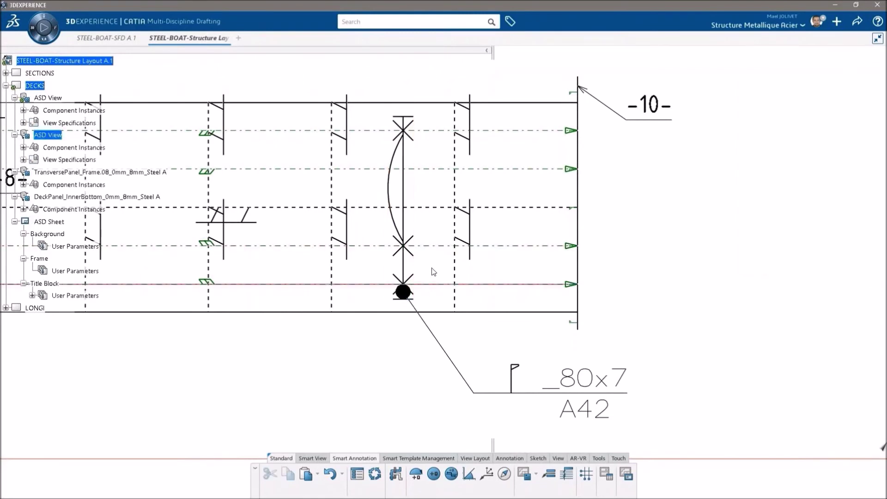
mouse_move(421, 231)
middle_down()
mouse_move(390, 258)
mouse_move(391, 275)
middle_up()
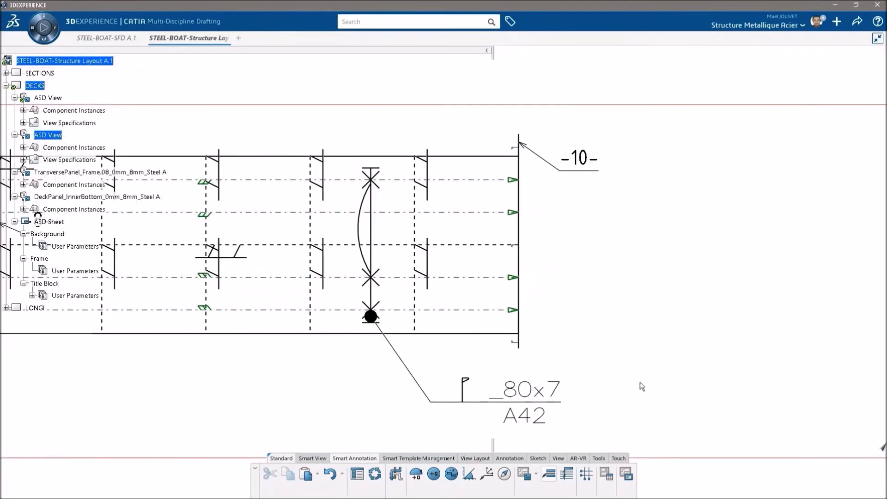
- Add a section name and material annotation to the longitudinal stiffener skipped by the multi-object line, with its text above the view
click(463, 213)
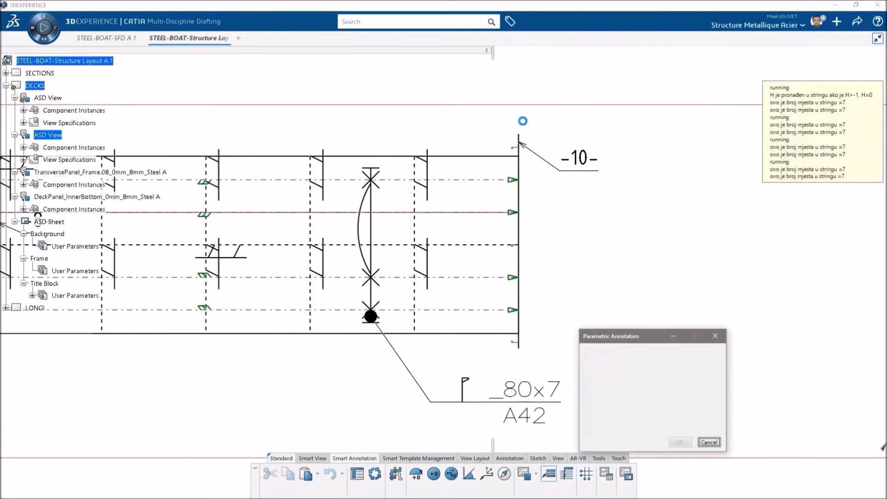
middle_drag(514, 139, 481, 211)
mouse_move(494, 307)
mouse_down()
mouse_move(534, 197)
mouse_move(577, 165)
mouse_up()
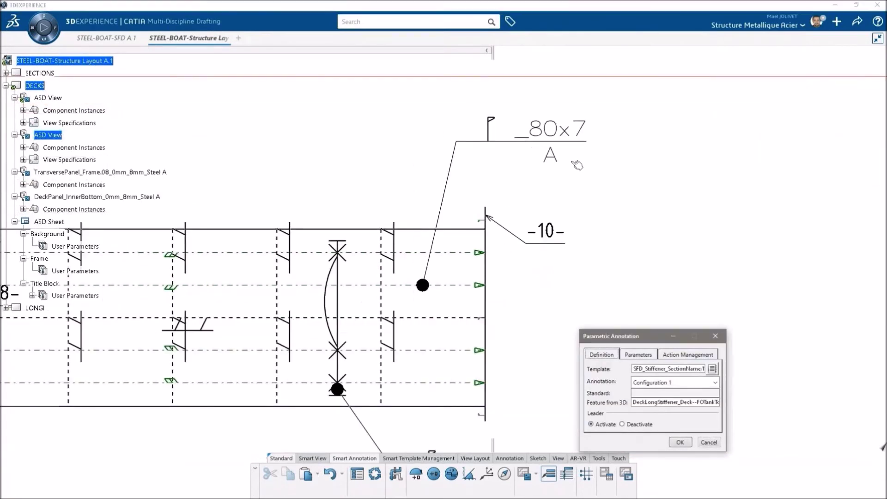
middle_drag(531, 445, 443, 322)
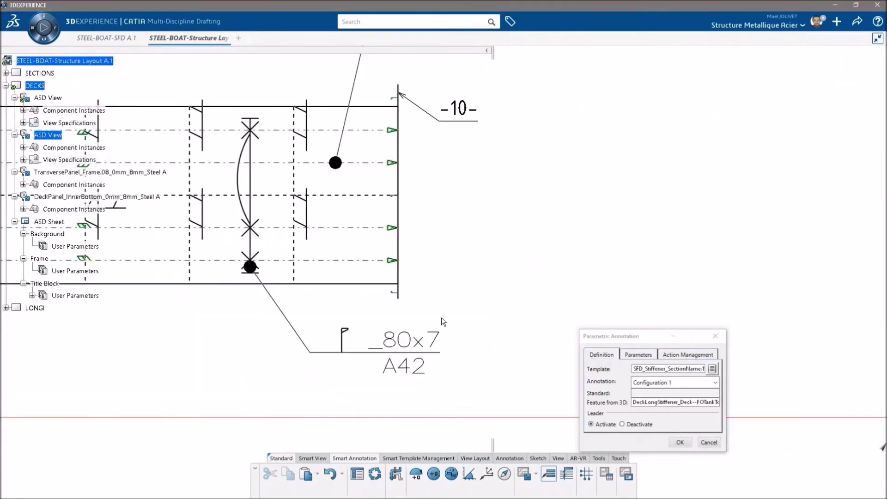
click(680, 443)
mouse_move(449, 253)
ctrl+middle_down()
mouse_move(497, 295)
mouse_move(511, 291)
ctrl+middle_up()
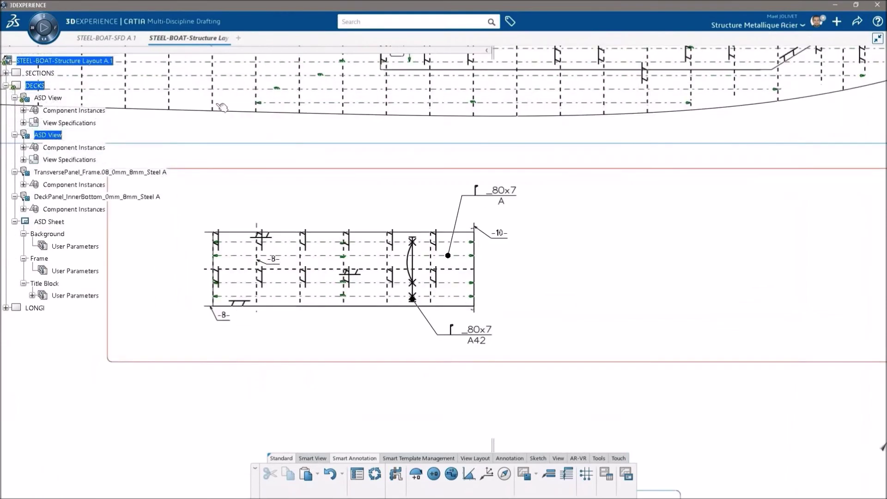
- Switch to the STEEL-BOAT-SFD model and locate the FOTankTop deck panel's longitudinal stiffeners in the tree
click(112, 39)
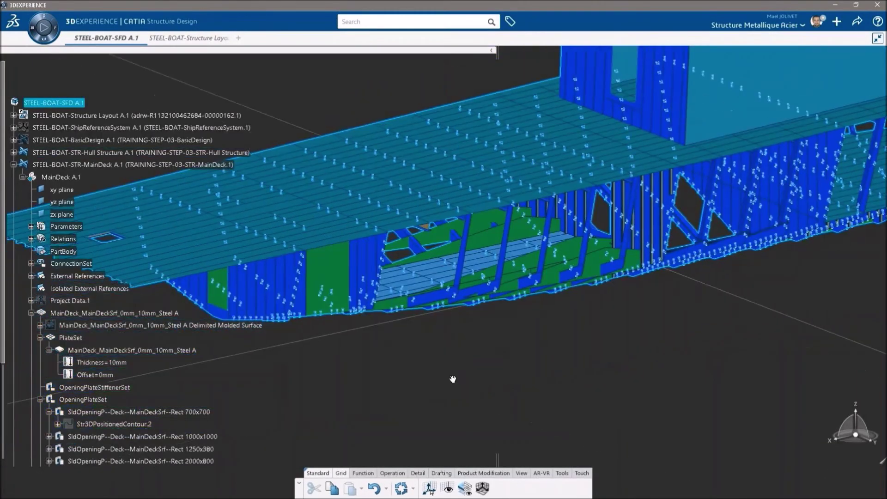
click(503, 357)
middle_drag(453, 379, 461, 147)
right_click(460, 156)
click(509, 172)
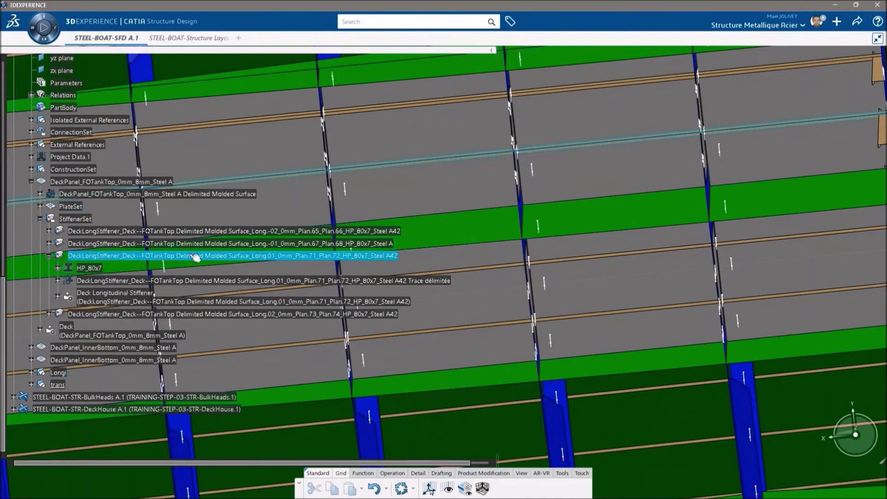
click(402, 240)
- Set the material of the three Steel A42 longitudinal stiffeners on the FOTankTop deck panel to Steel A
click(402, 235)
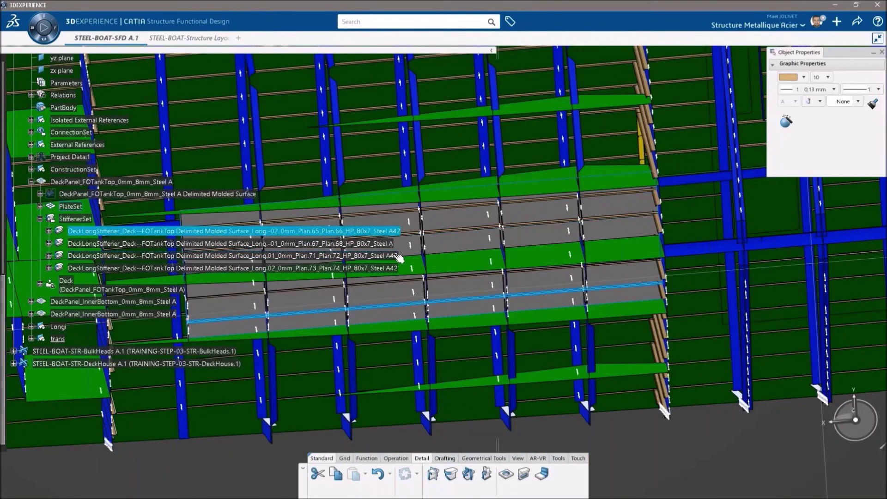
ctrl+click(396, 256)
ctrl+click(393, 268)
right_click(393, 268)
mouse_move(425, 261)
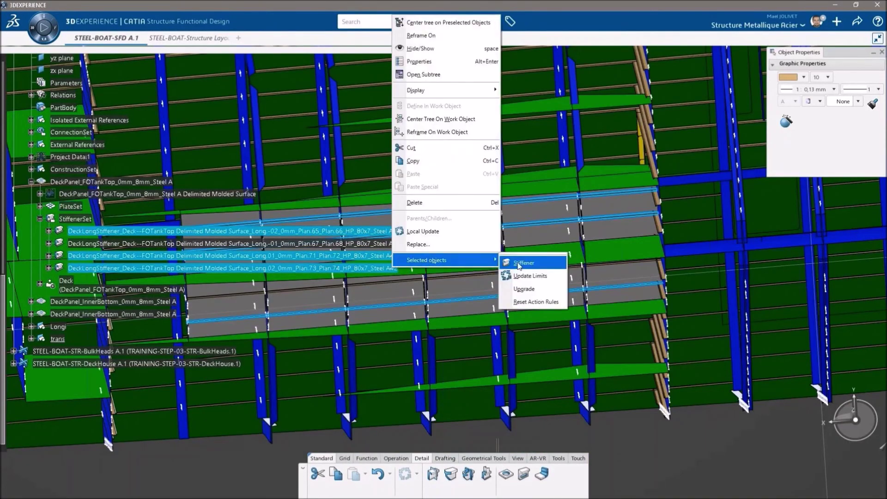
click(529, 264)
click(529, 194)
click(531, 219)
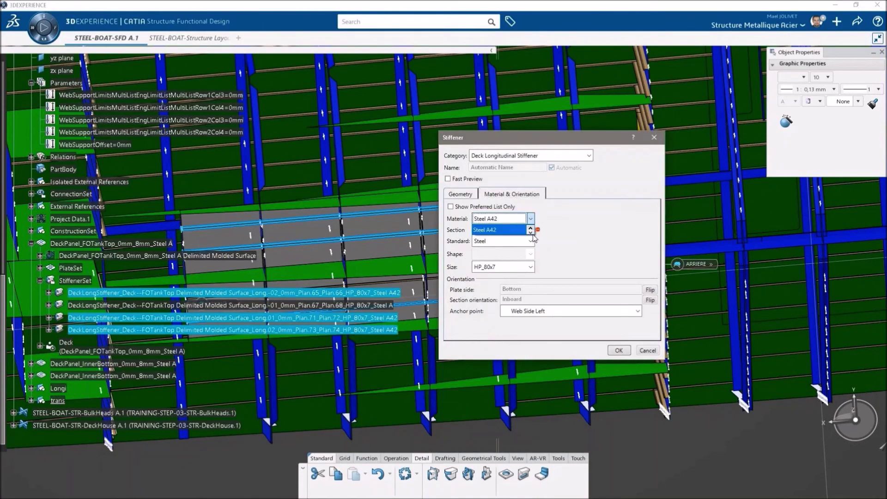
click(531, 234)
click(502, 230)
click(615, 349)
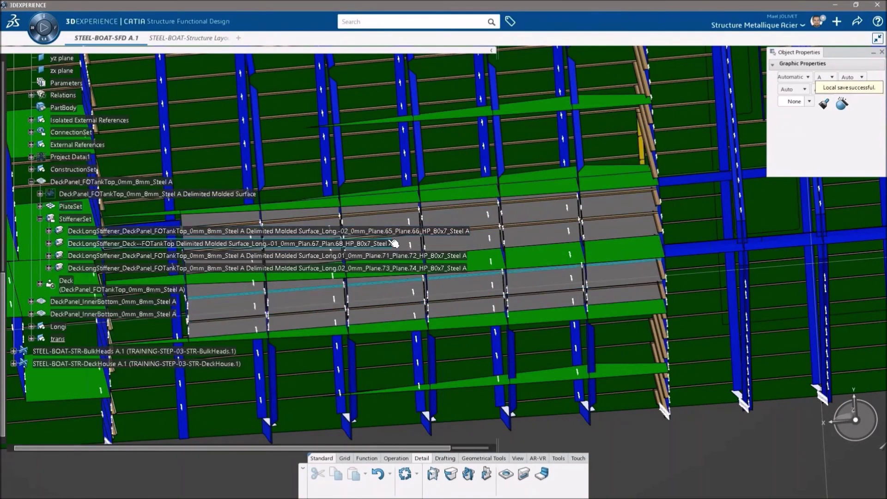
click(387, 244)
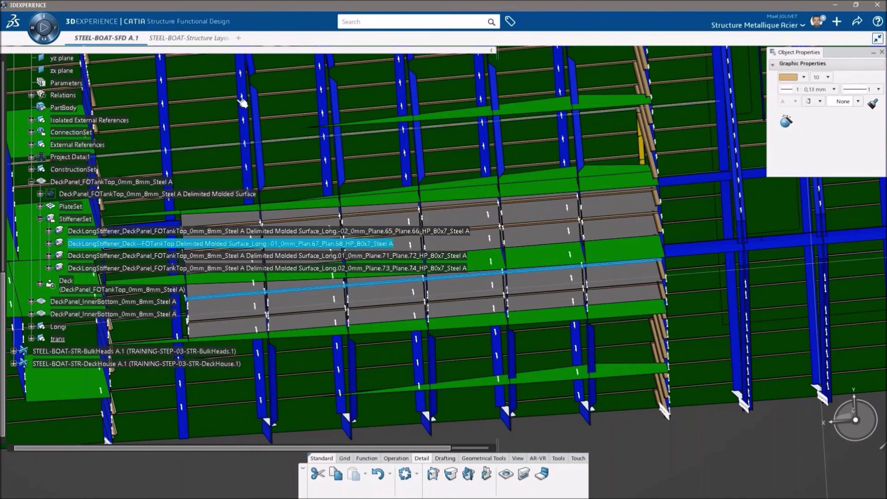
- Return to the structure layout drawing and update the small deck view and its stiffener annotations from the edited model
click(187, 39)
right_click(358, 171)
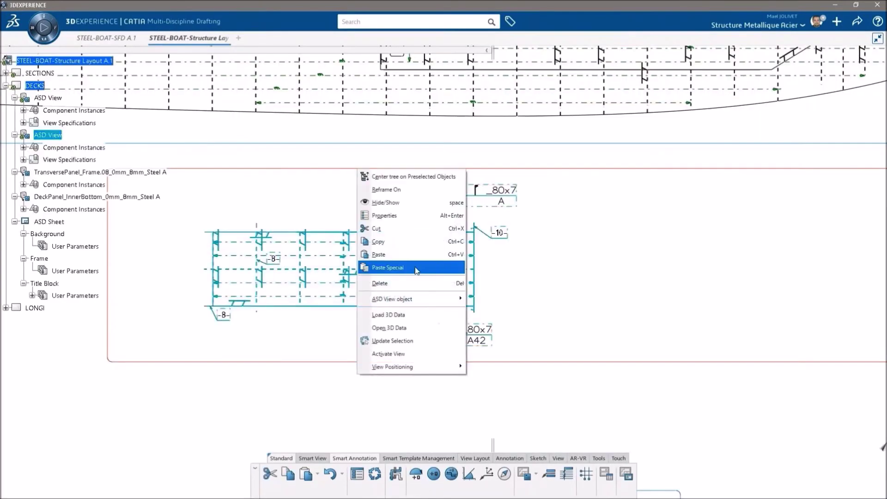
click(392, 340)
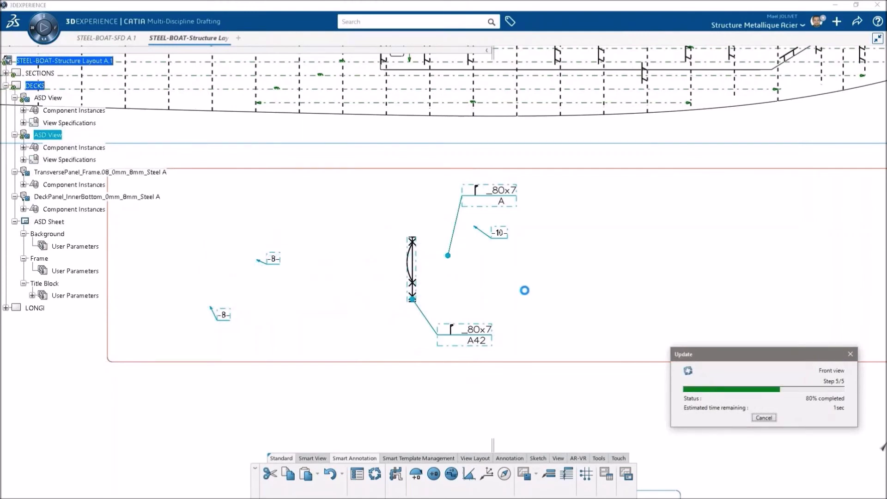
ctrl+middle_drag(505, 291, 467, 245)
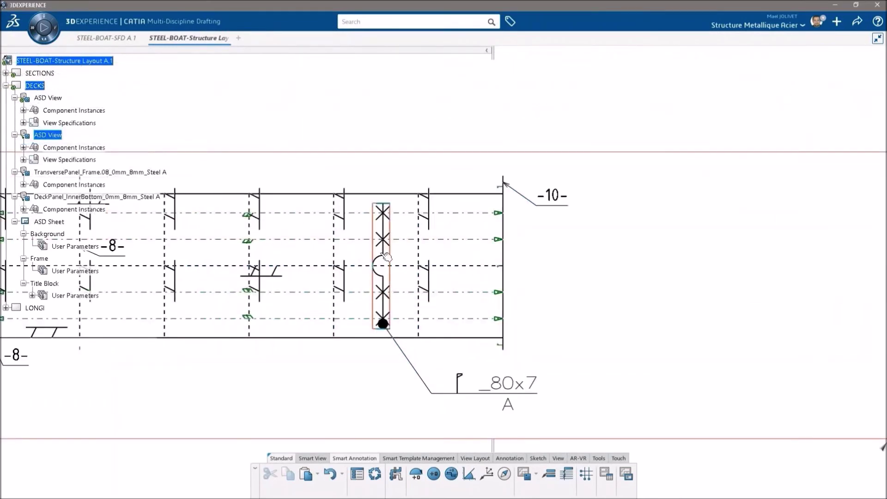
drag(530, 397, 560, 413)
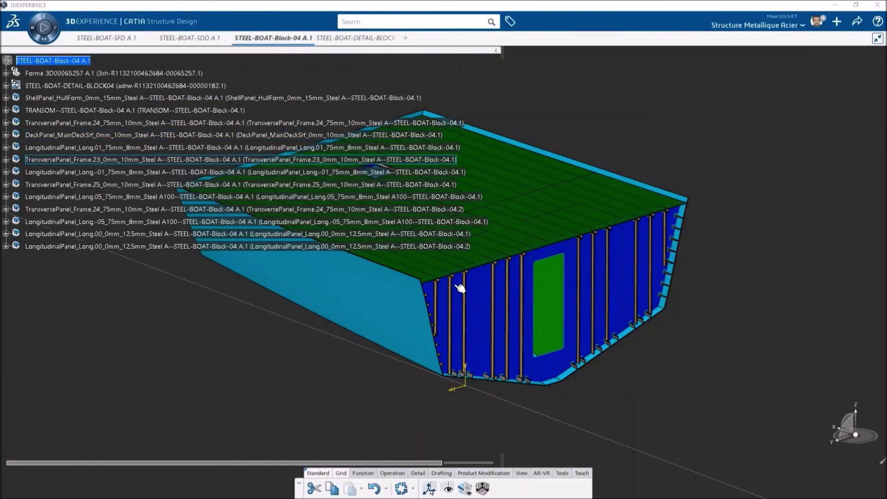
- Start a smart view on Sheet.2 of the STEEL-BOAT-DETAIL-BLOCK04 drawing, with the STEEL-BOAT-Block-04 model as its 3D source
middle_drag(459, 287, 480, 257)
middle_click(548, 401)
middle_drag(527, 386, 458, 418)
click(356, 37)
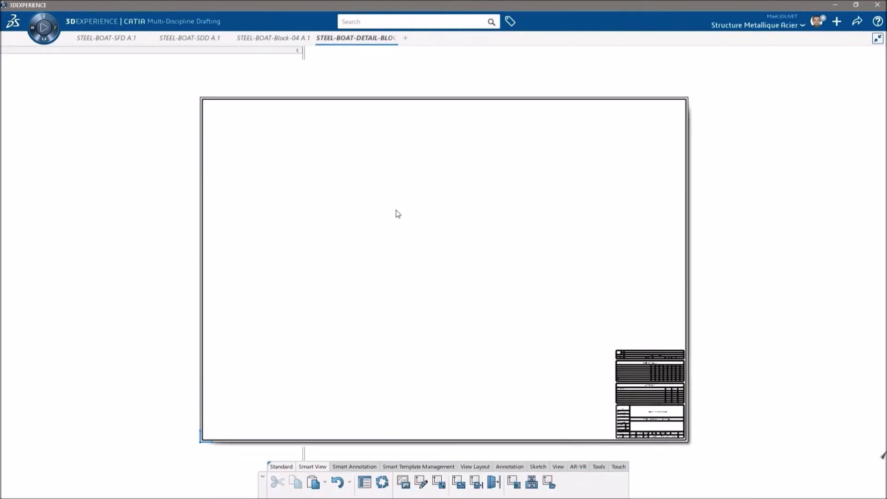
click(459, 483)
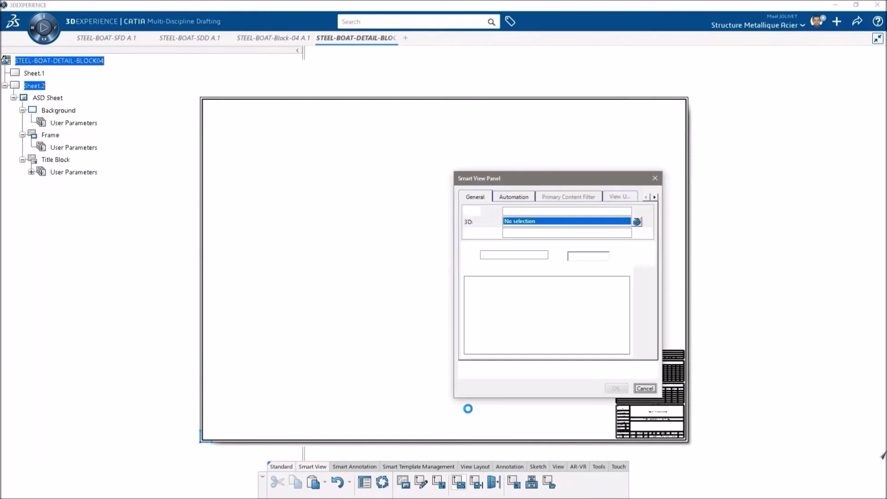
click(267, 39)
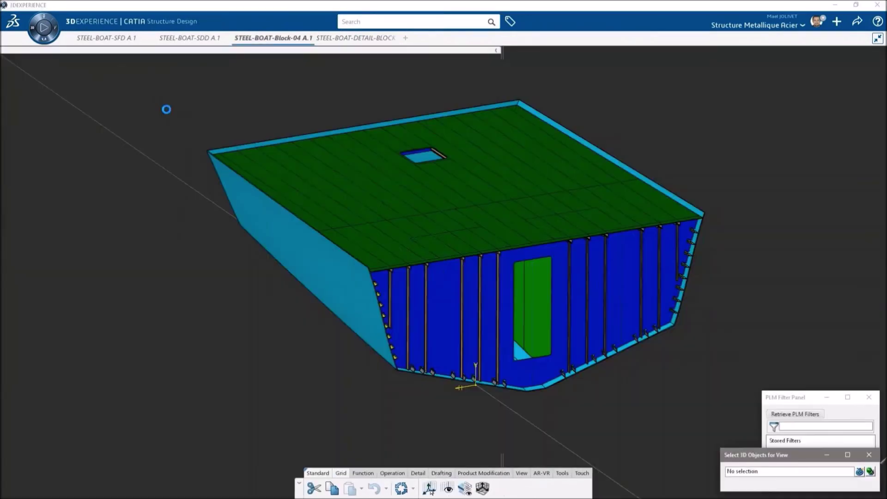
click(871, 471)
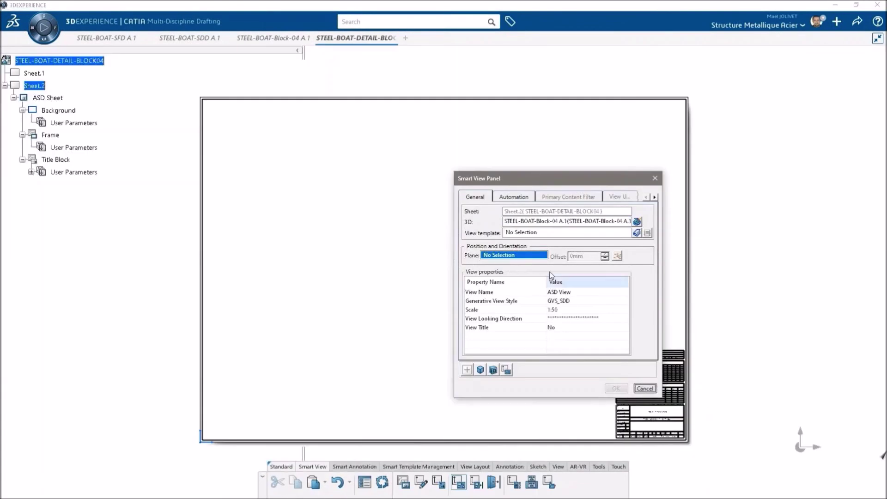
- Pick the Frame.23 plane in the 3D viewer and create the section view, looking Fore, with the GVS_SDD style at 1:50 scale
click(494, 371)
drag(549, 150, 255, 135)
middle_drag(292, 311, 340, 277)
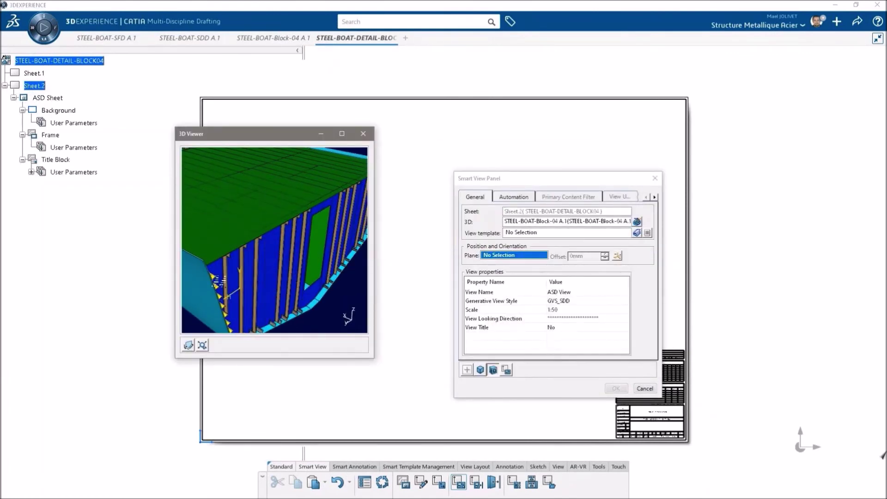
click(274, 267)
scroll(279, 280, up, 4)
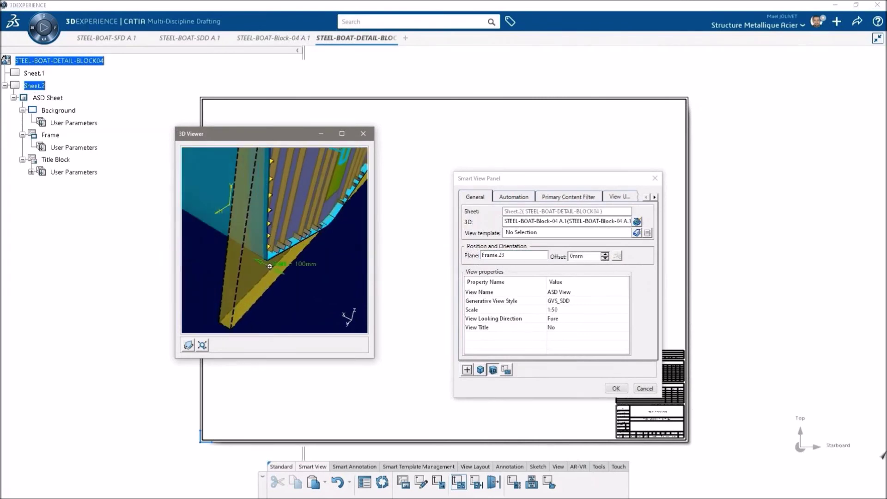
middle_drag(231, 249, 289, 290)
key(Return)
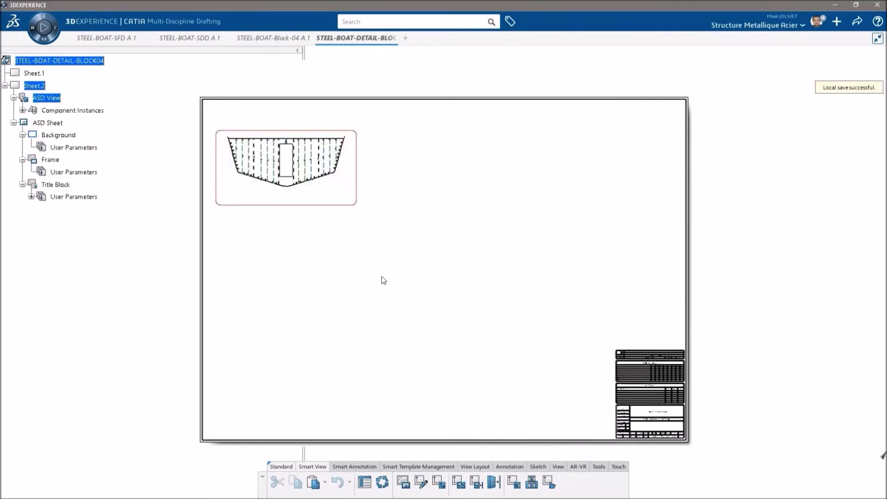
- Examine the stiffener cutouts, stiffener end symbols and plate outlines in the new Frame.23 view
scroll(330, 180, up, 10)
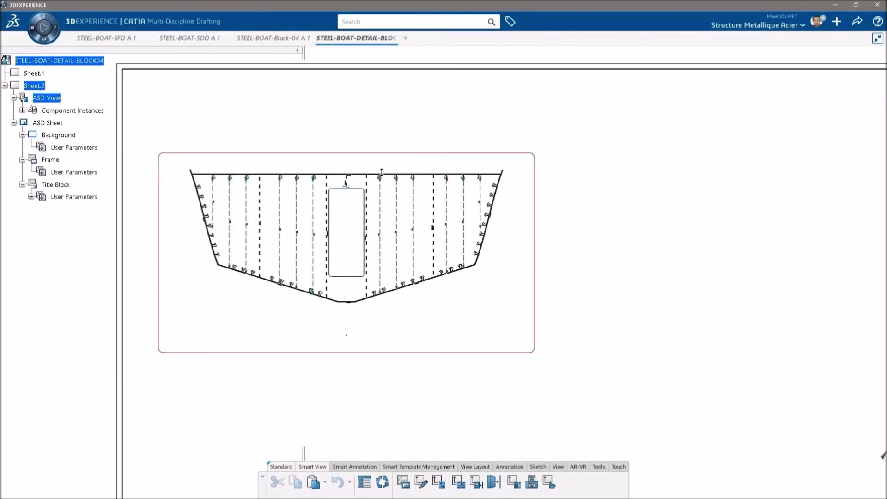
scroll(426, 285, up, 6)
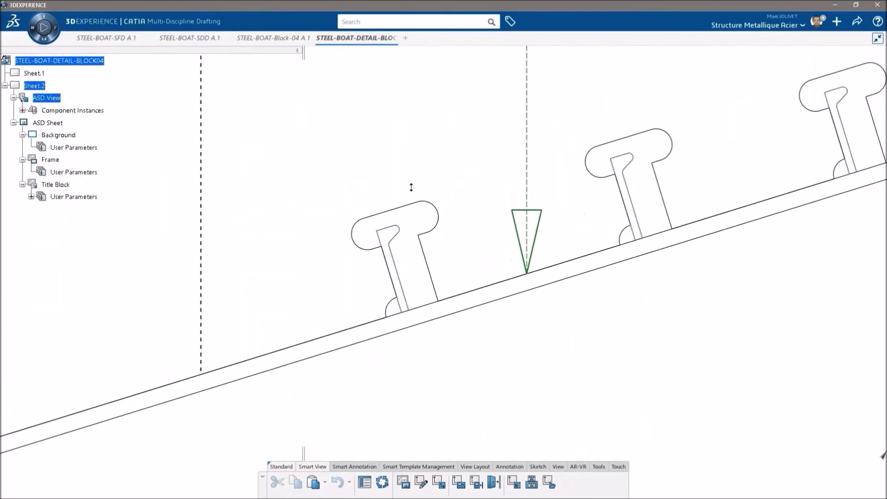
ctrl+middle_drag(421, 312, 505, 328)
mouse_move(443, 243)
middle_down()
mouse_move(428, 407)
mouse_move(454, 357)
mouse_move(435, 273)
mouse_move(457, 323)
mouse_move(417, 339)
mouse_move(362, 233)
mouse_move(277, 164)
mouse_move(272, 134)
mouse_move(284, 99)
mouse_move(261, 265)
mouse_move(521, 220)
mouse_move(575, 240)
mouse_move(661, 247)
middle_up()
scroll(661, 248, down, 2)
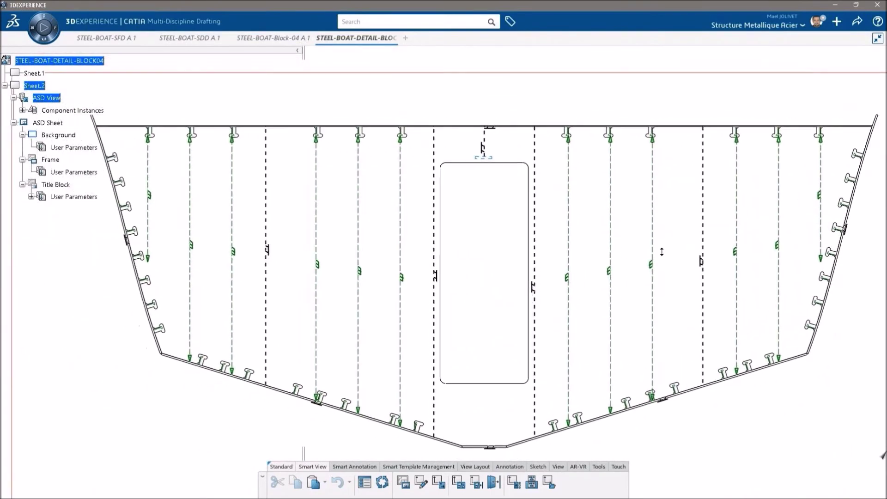